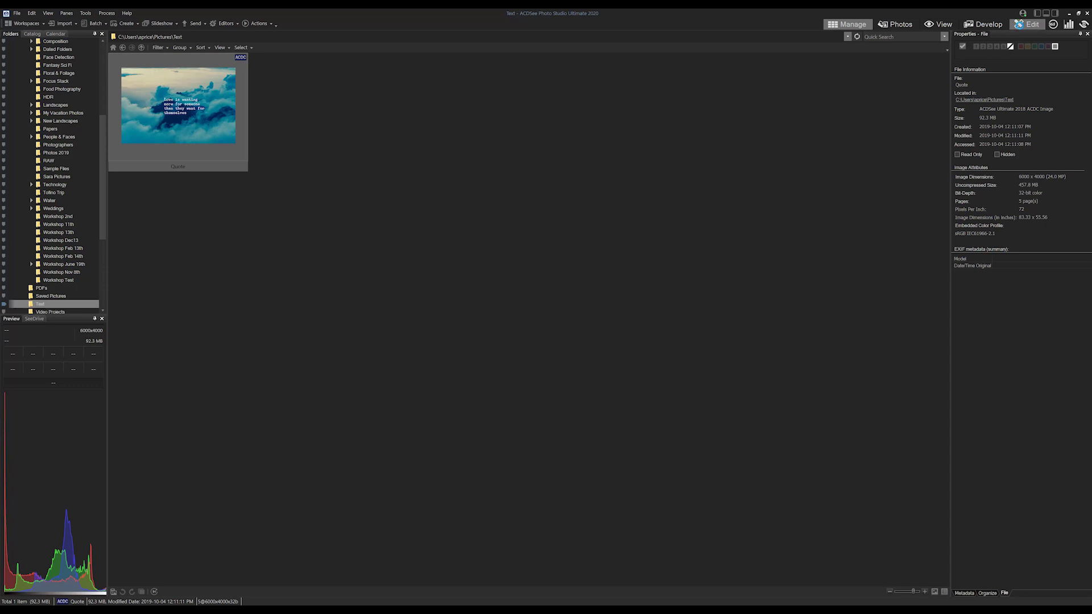
Open the quote image in Edit mode and select the whole quote with the Text tool.
left_click(1021, 26)
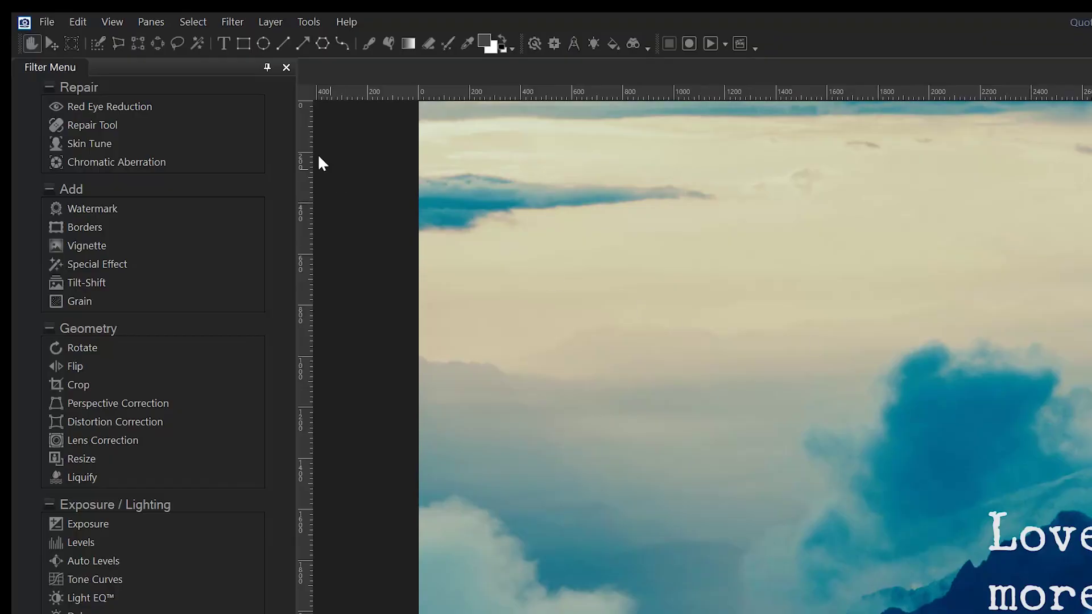
left_click(224, 44)
left_click(614, 335)
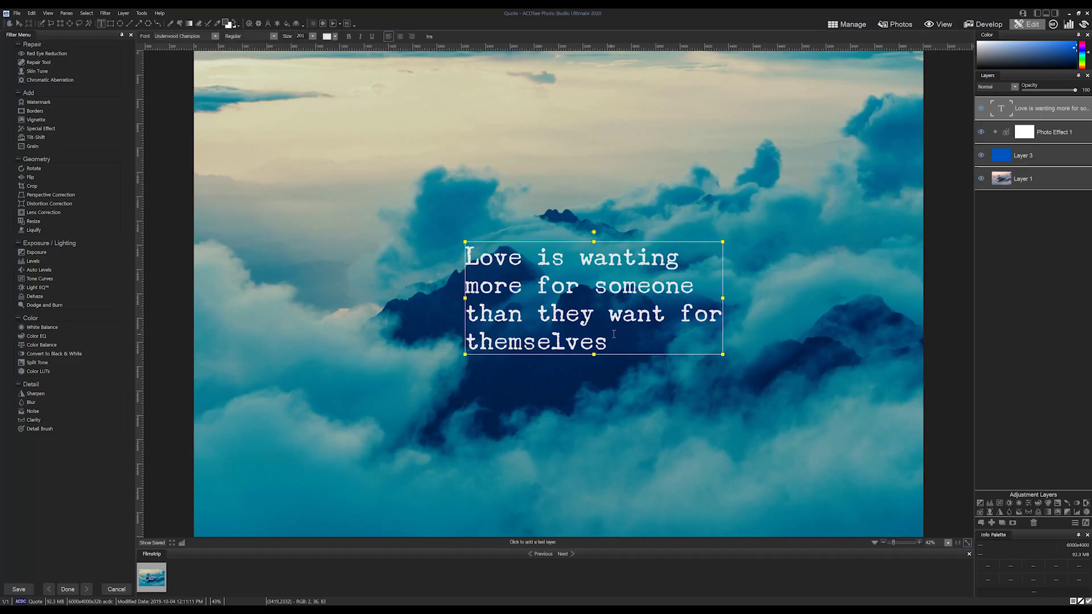
left_click_drag(614, 334, 465, 244)
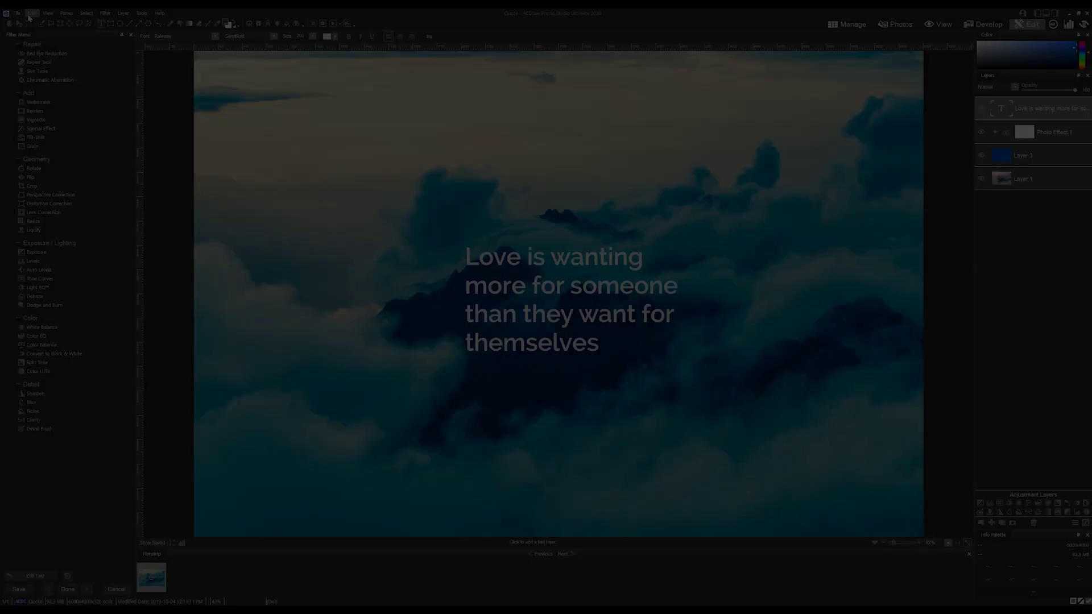
Check the available file formats in Save As, then cancel without saving.
left_click(18, 13)
left_click(33, 84)
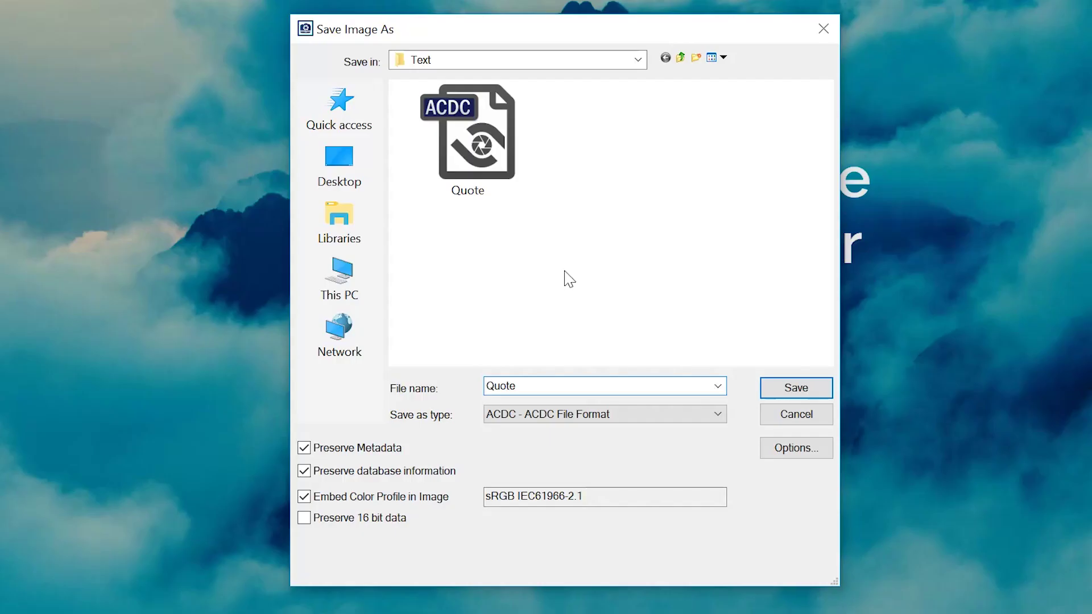
left_click(584, 415)
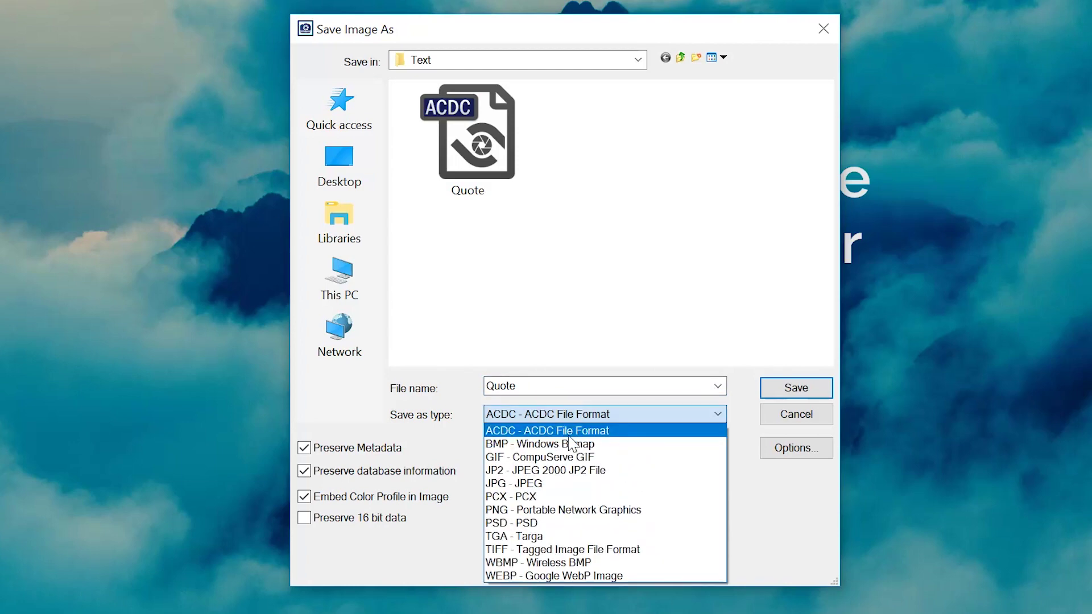
left_click(801, 421)
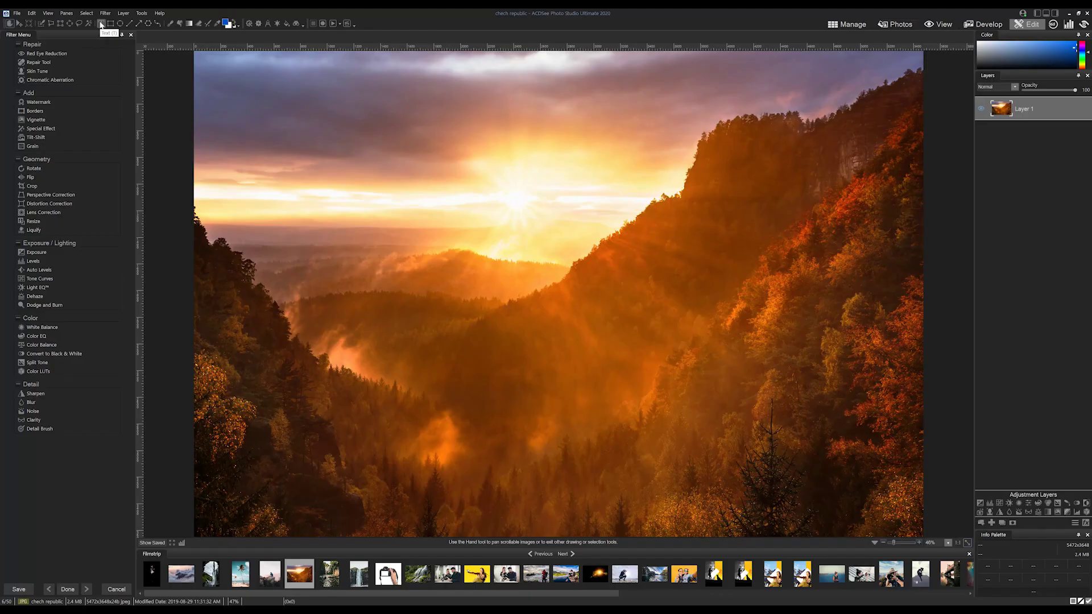
Pick the Text tool to add a 'Text' layer in Raleway SemiBold Oblique near the photo's centre.
left_click(102, 24)
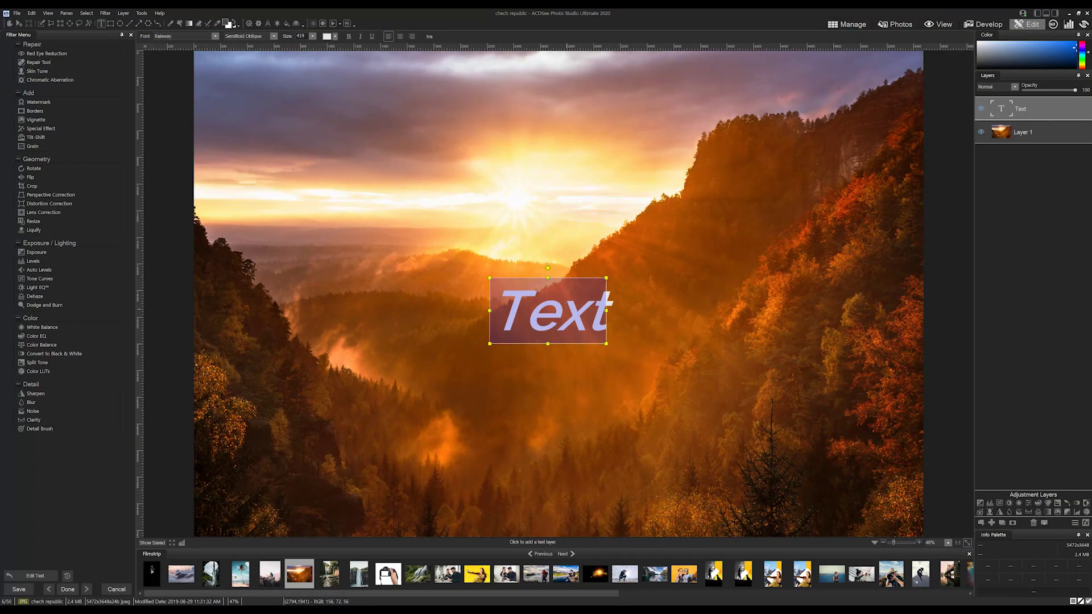
Replace the placeholder 'Text' with CHECHIA, fixing a typo along the way.
left_click(530, 307)
left_click_drag(488, 310, 615, 308)
type("CHECKHI")
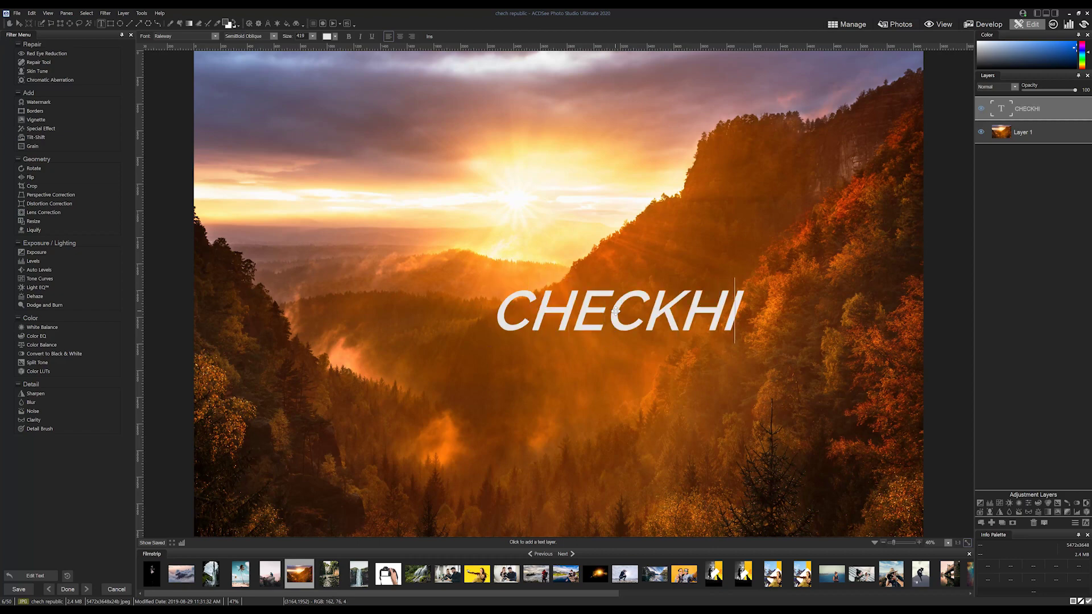
key("BackSpace")
key("BackSpace")
key("BackSpace")
type("HIA")
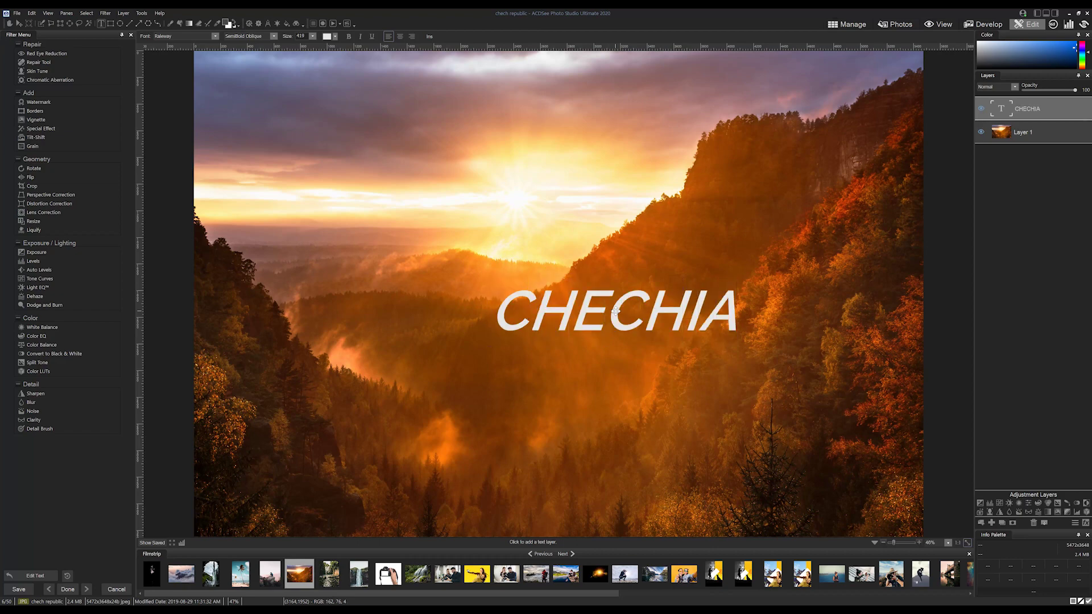
key("ctrl+a")
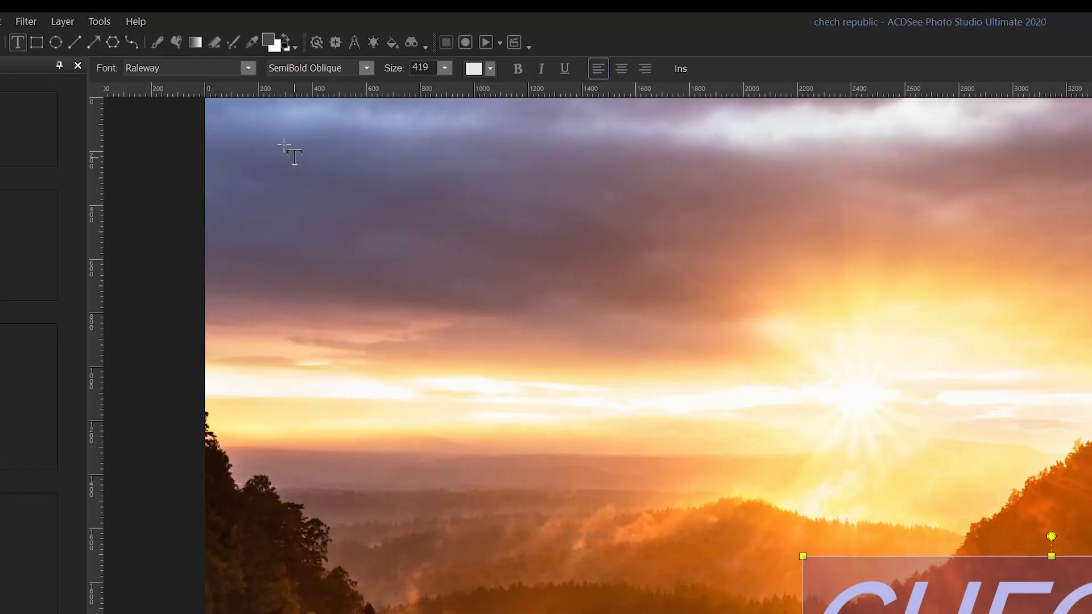
Set the CHECHIA text font to Red Hat Display with the Black style.
left_click(246, 66)
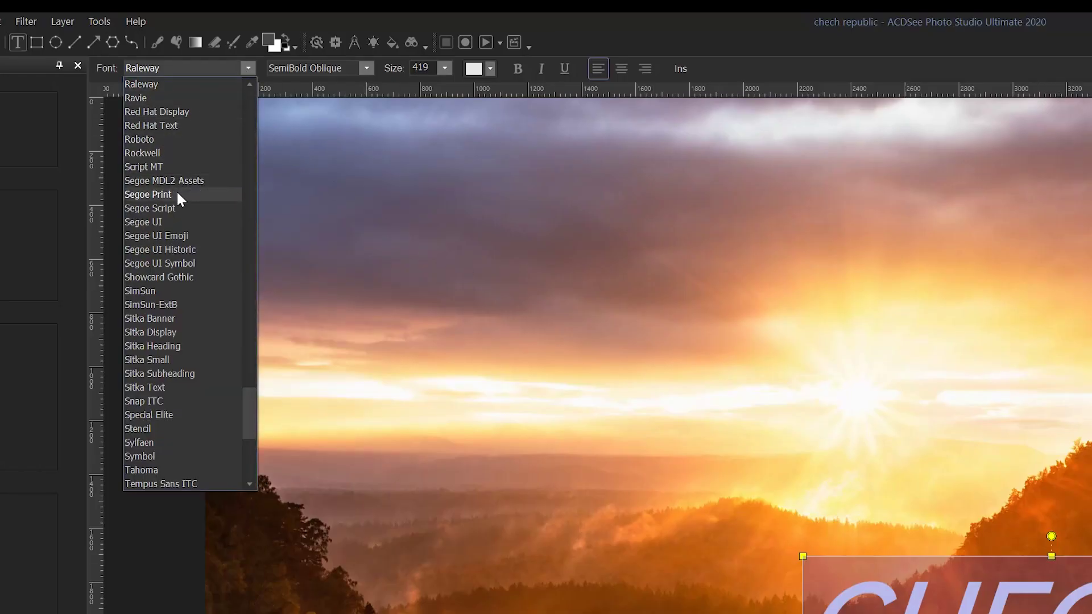
left_click(148, 194)
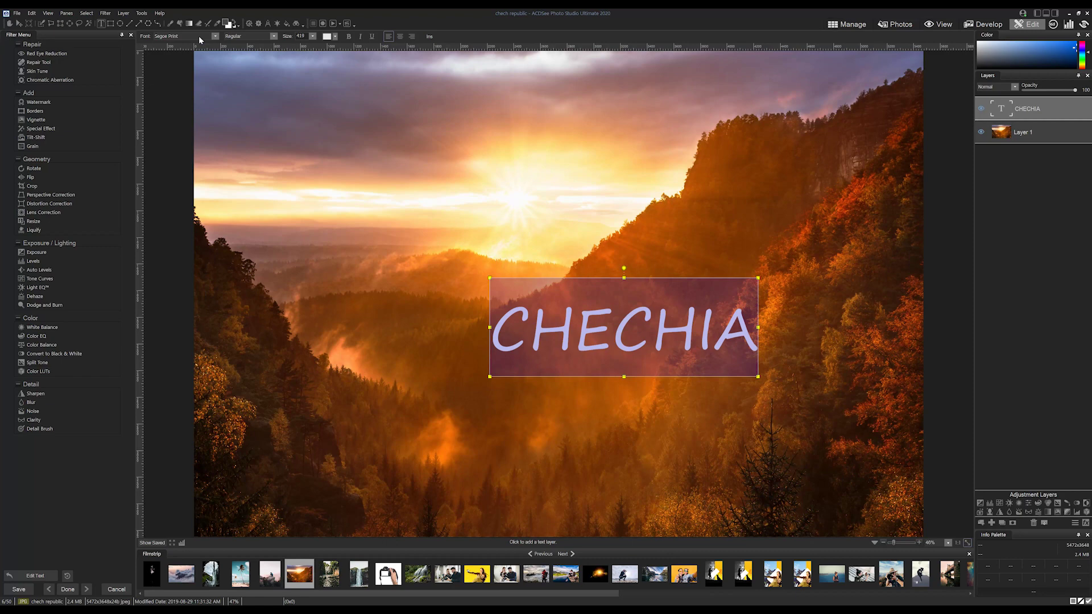
scroll(199, 36, "down", 1)
scroll(199, 36, "up", 6)
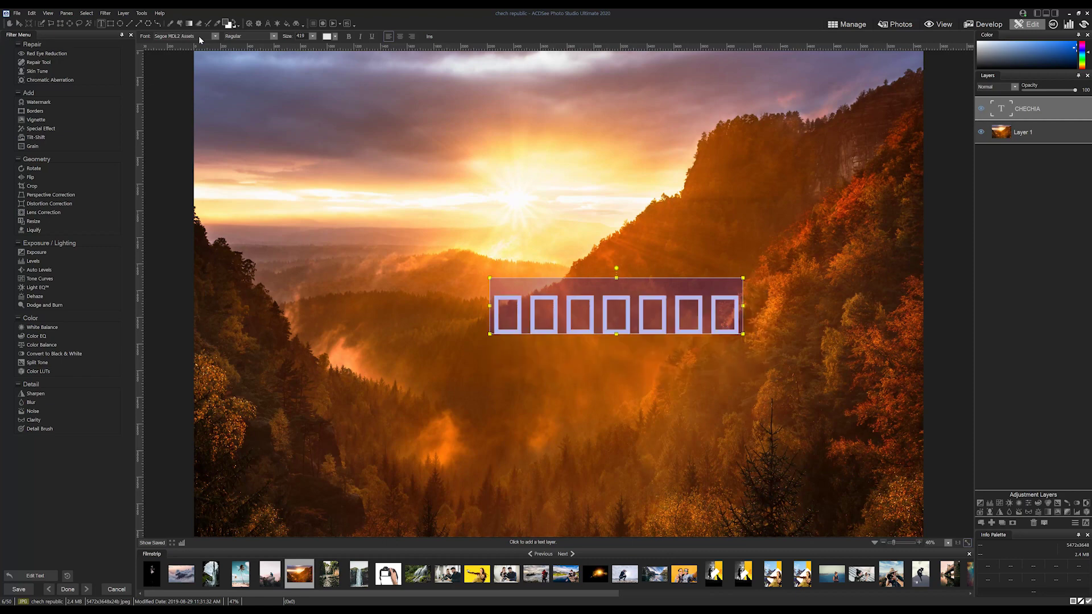
scroll(200, 35, "up", 4)
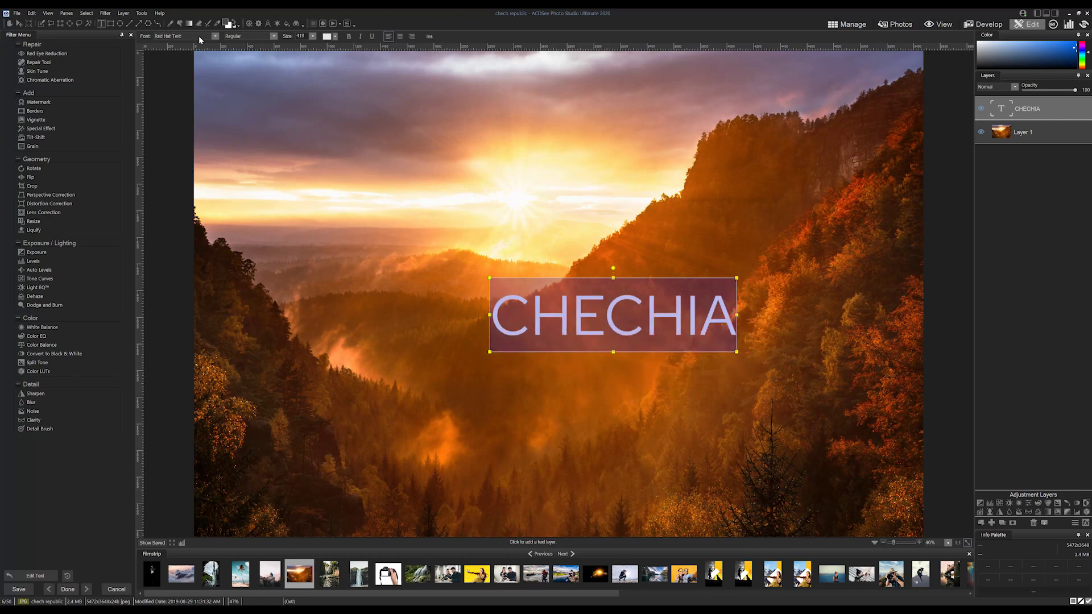
scroll(199, 36, "down", 1)
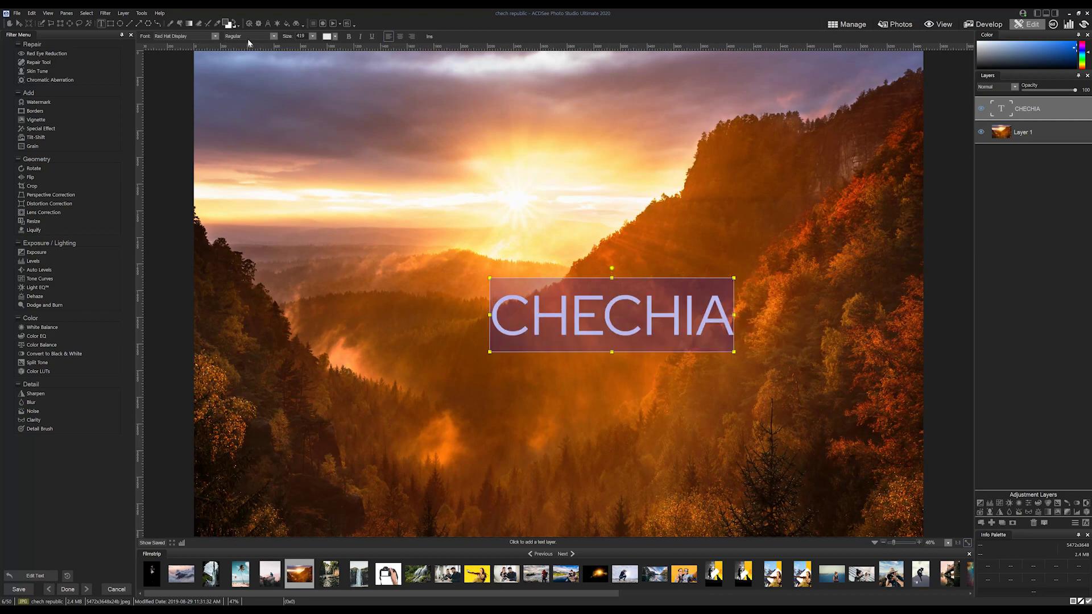
left_click(272, 35)
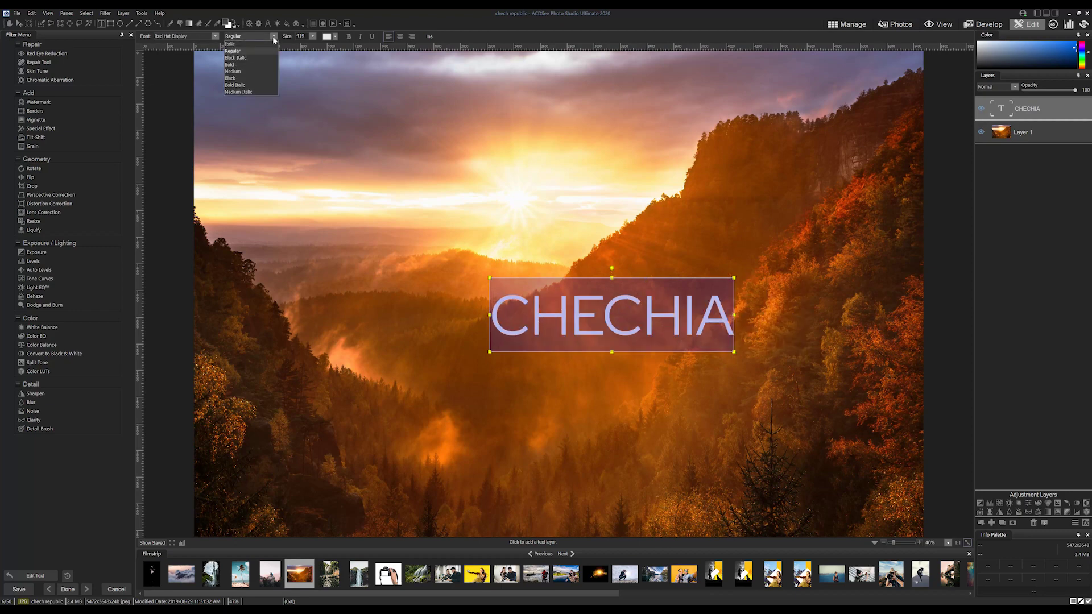
left_click(238, 85)
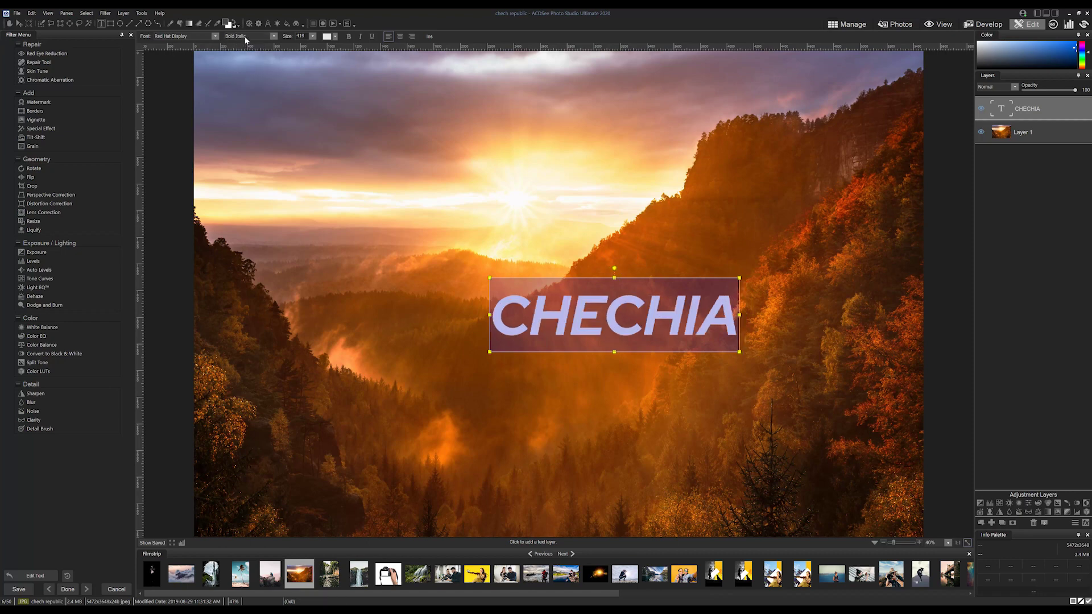
scroll(245, 36, "down", 4)
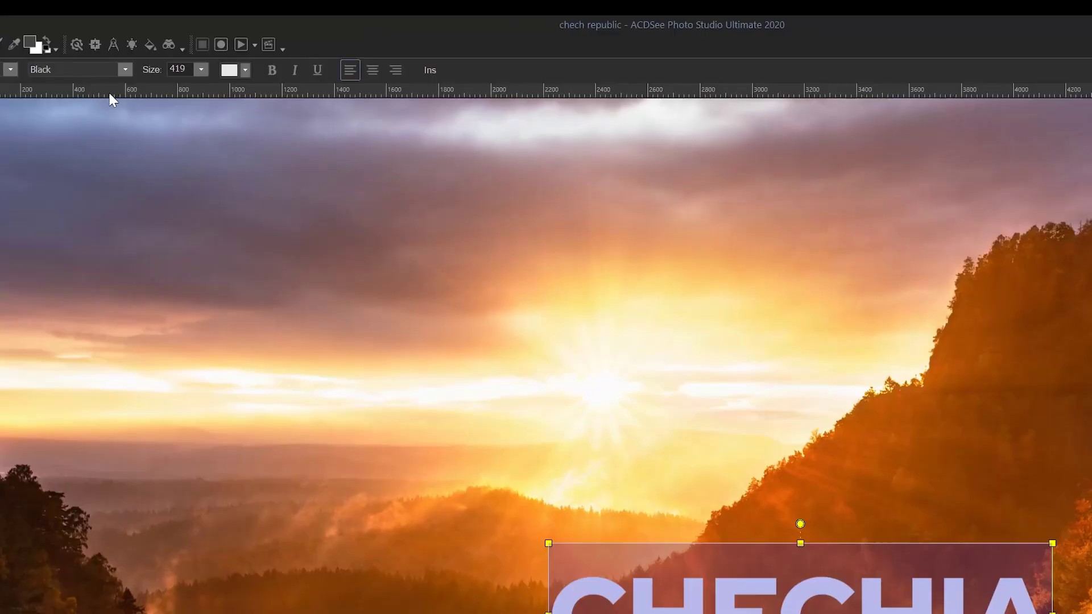
Change the CHECHIA text size from 419 to 450.
left_click(202, 69)
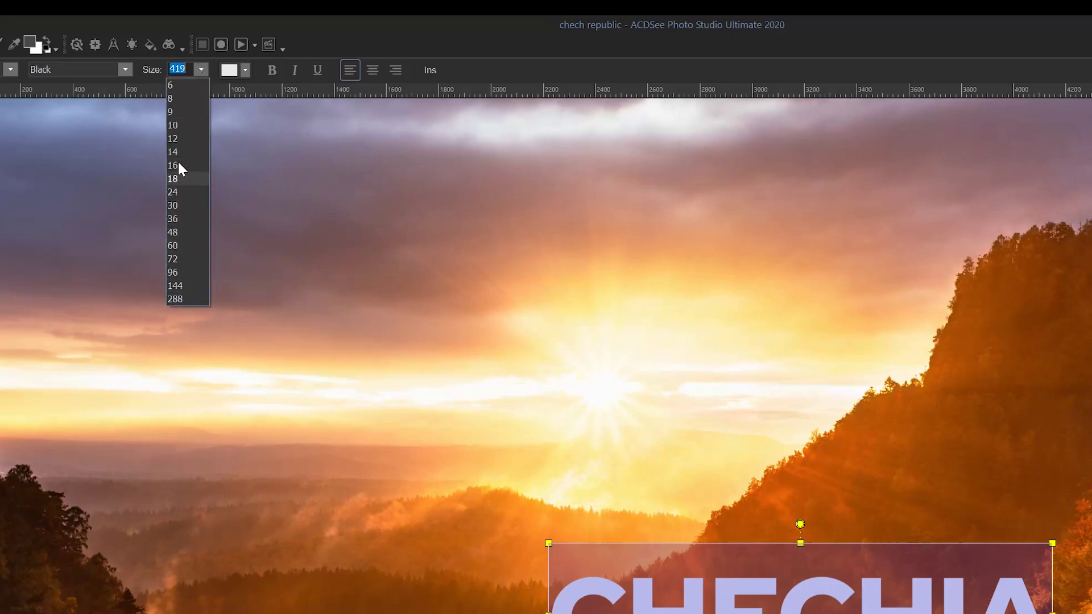
left_click(203, 67)
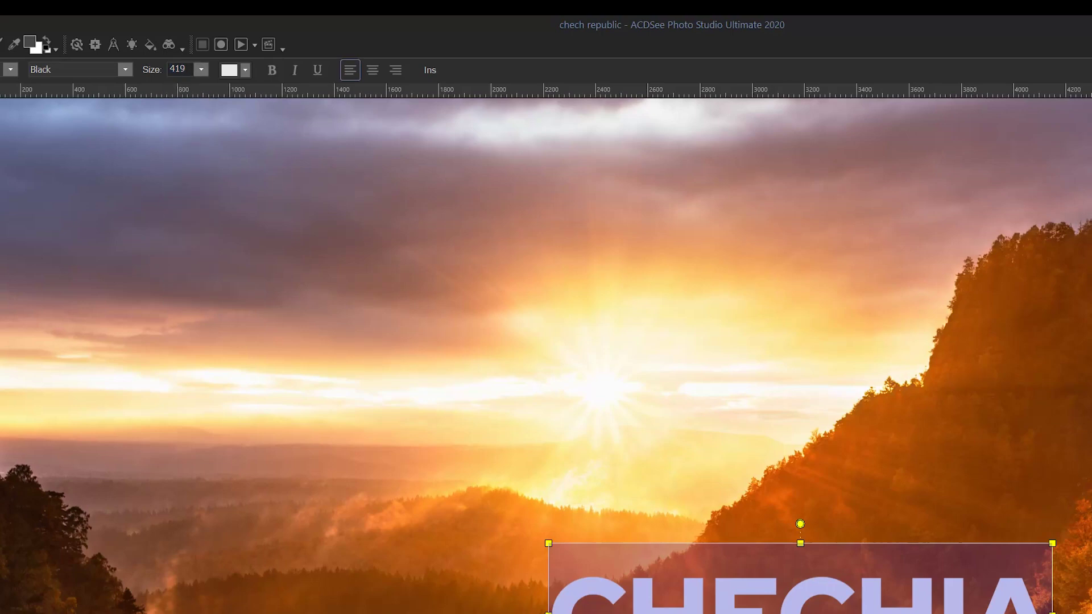
type("450")
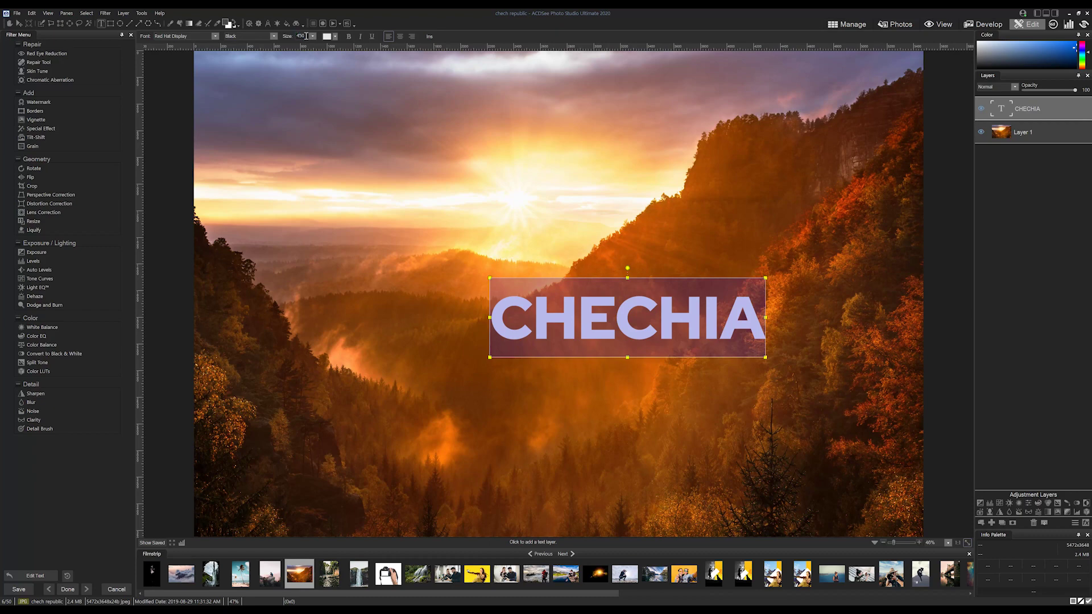
Select CHECHIA and recolour it light grey with custom hex value e8e8e8.
left_click(498, 302)
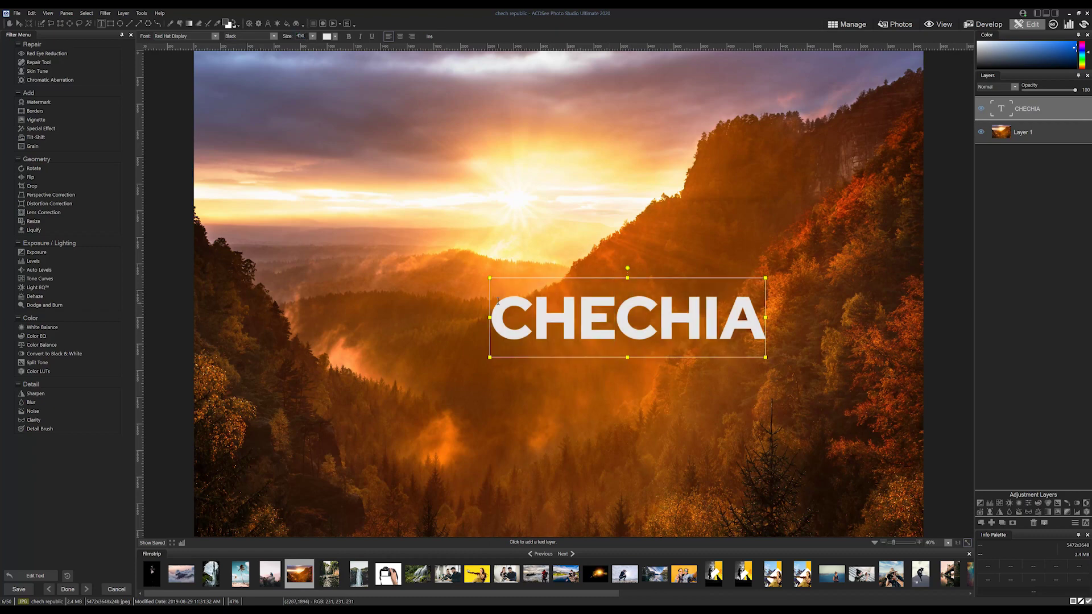
left_click_drag(499, 301, 766, 316)
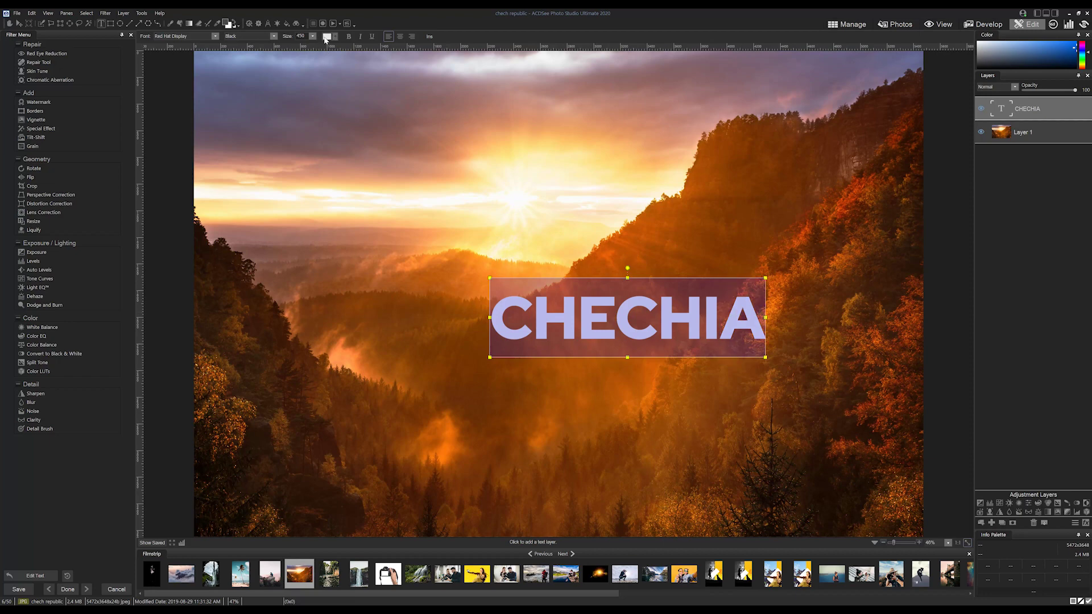
left_click(327, 37)
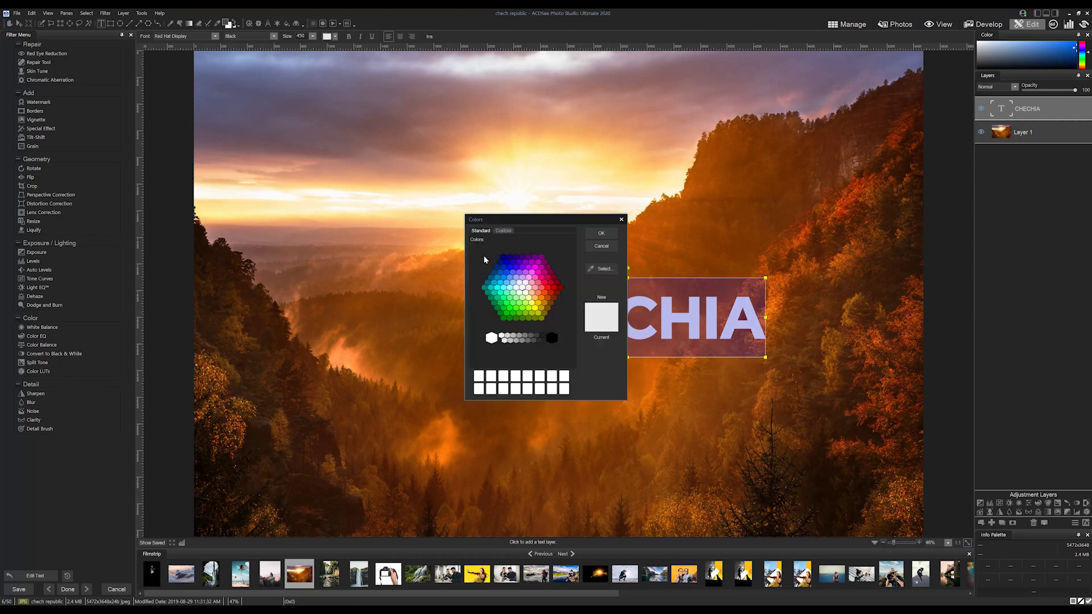
left_click(504, 231)
double_click(465, 436)
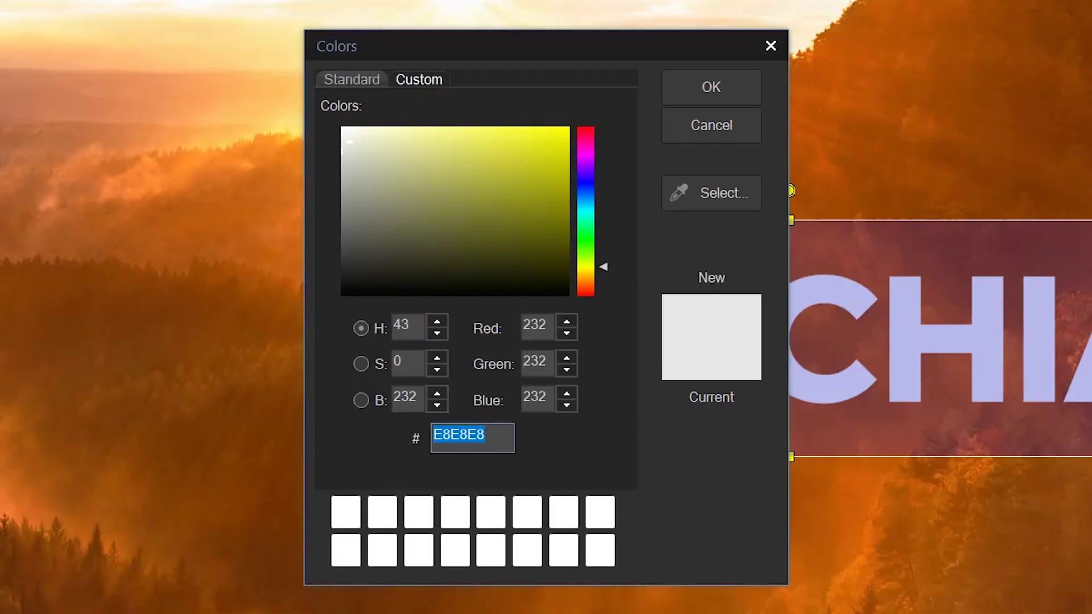
type("e8e8e8")
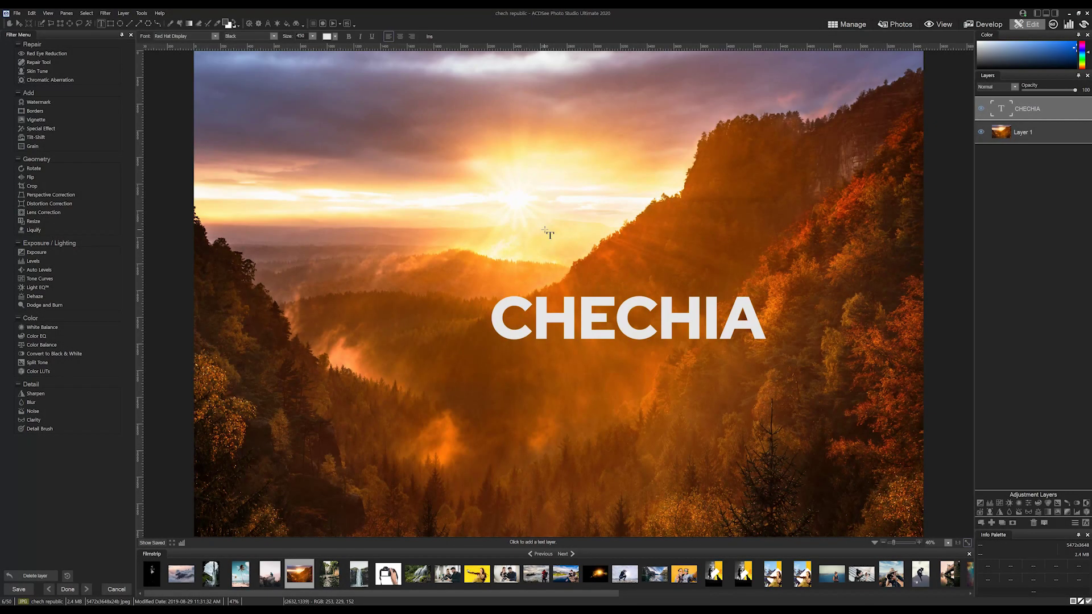
Insert the Imported Date metadata as text and shrink it into the lower-left corner.
left_click(429, 37)
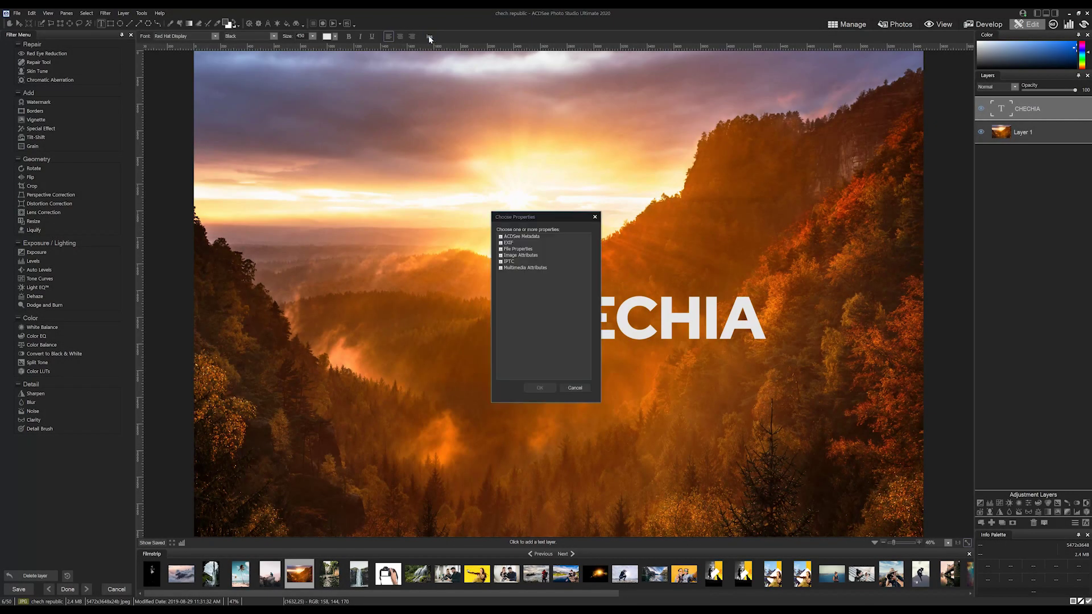
left_click(500, 236)
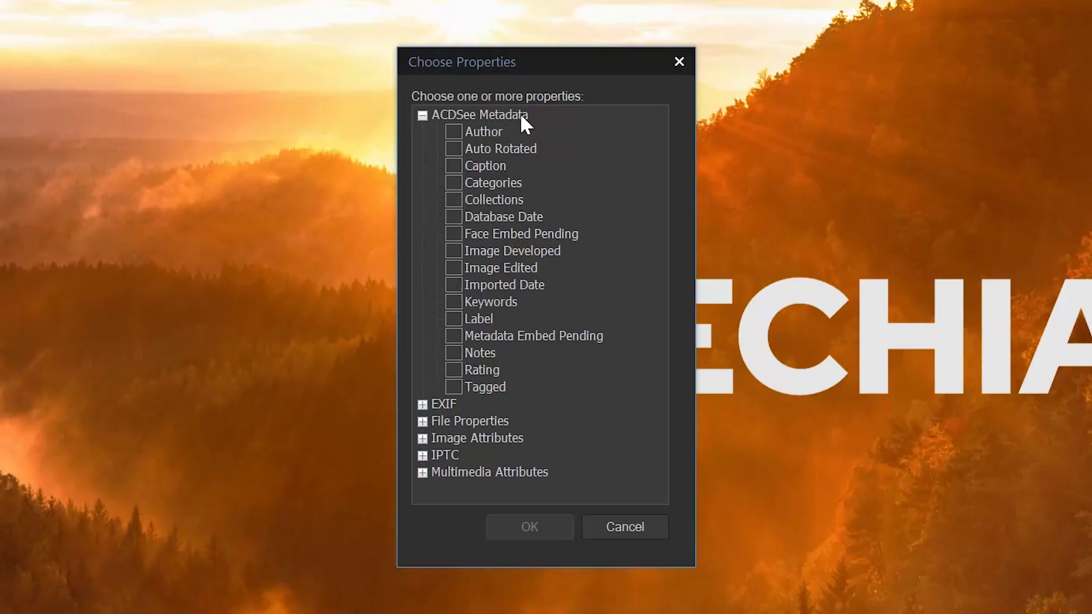
left_click(454, 286)
left_click(528, 524)
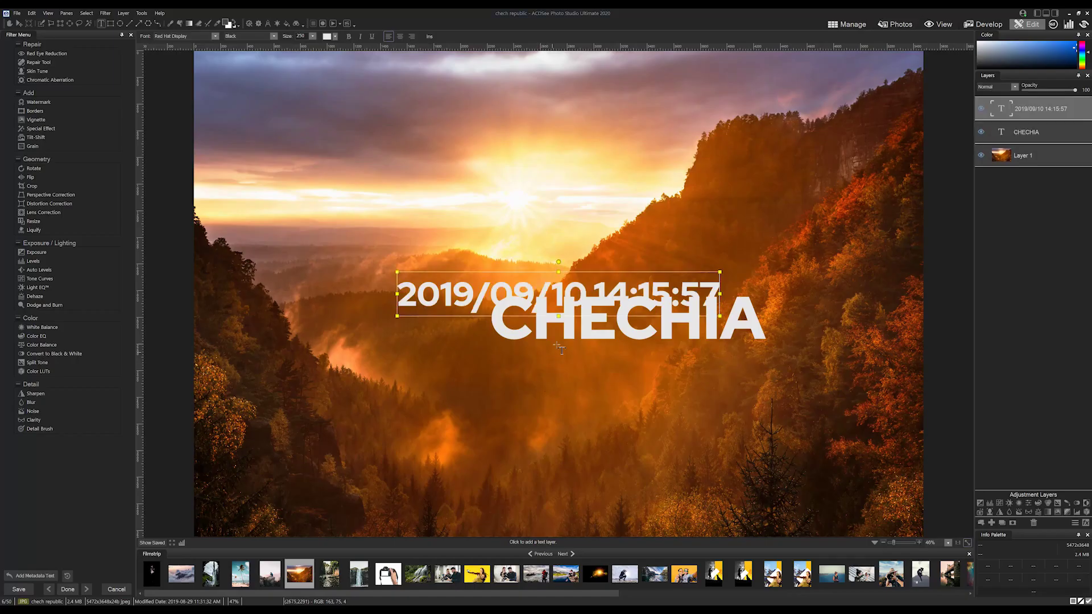
left_click_drag(595, 272, 405, 473)
left_click_drag(531, 471, 292, 512)
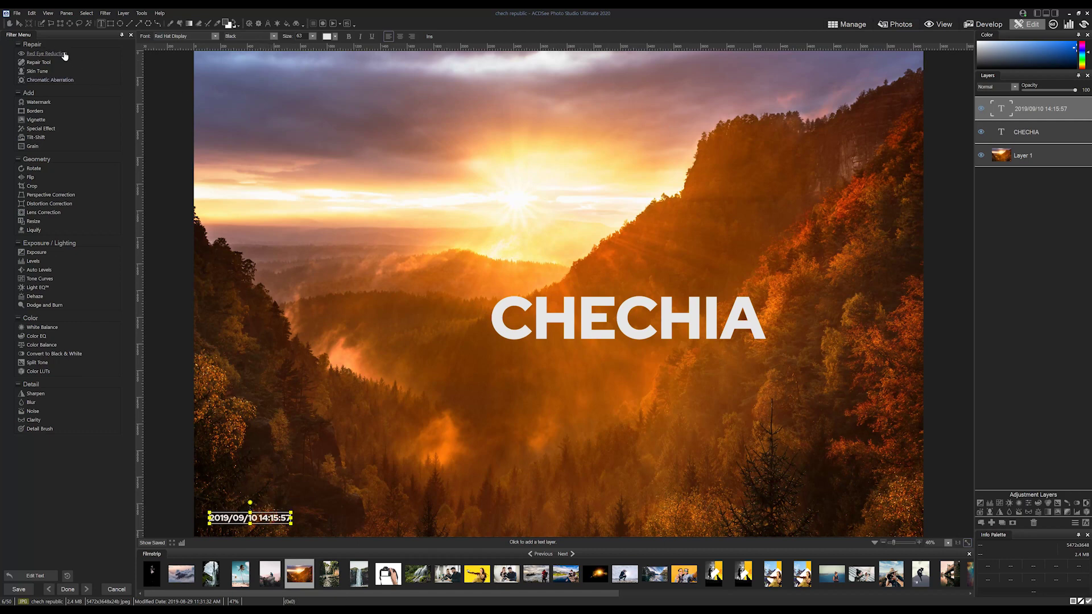
Replace 'IA' in the CHECHIA title with ' REPUBLIC' so it reads CHECH REPUBLIC.
left_click(20, 24)
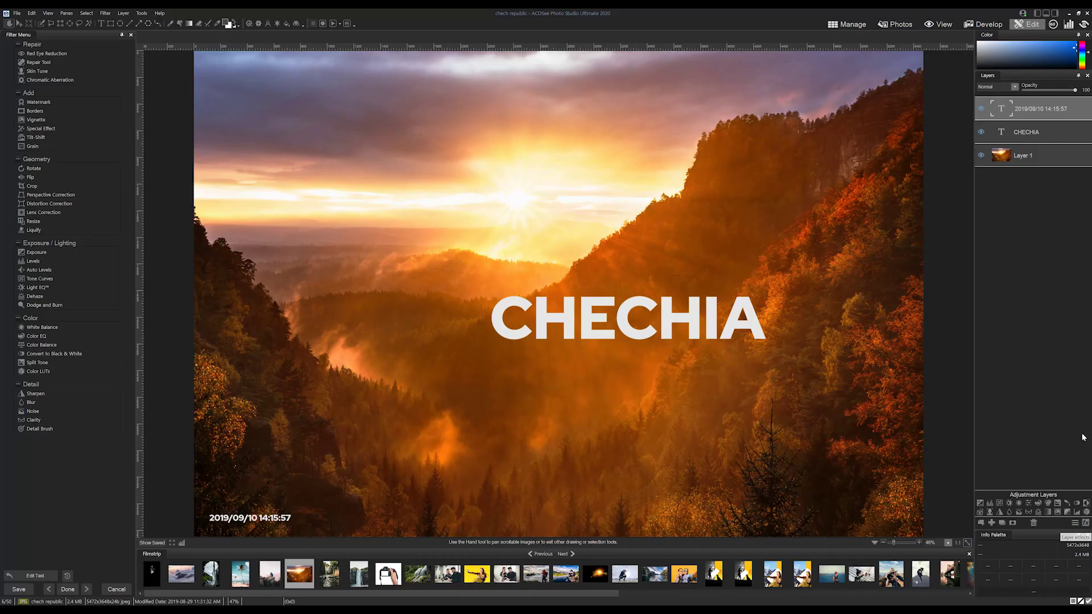
left_click(1009, 137)
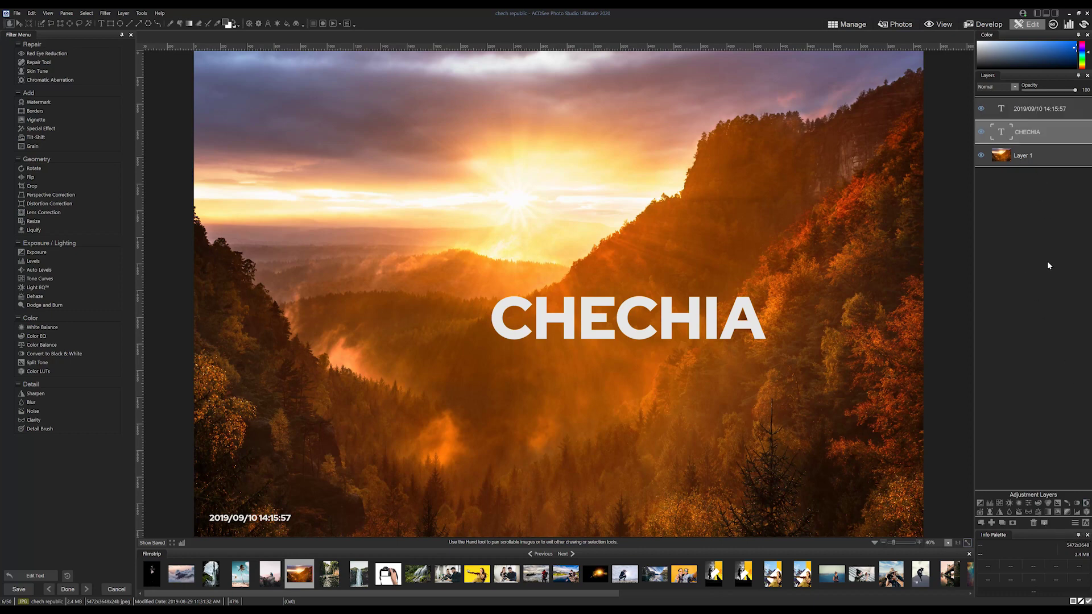
left_click(101, 24)
left_click(568, 305)
left_click_drag(703, 318, 766, 318)
type("REPUBLIC")
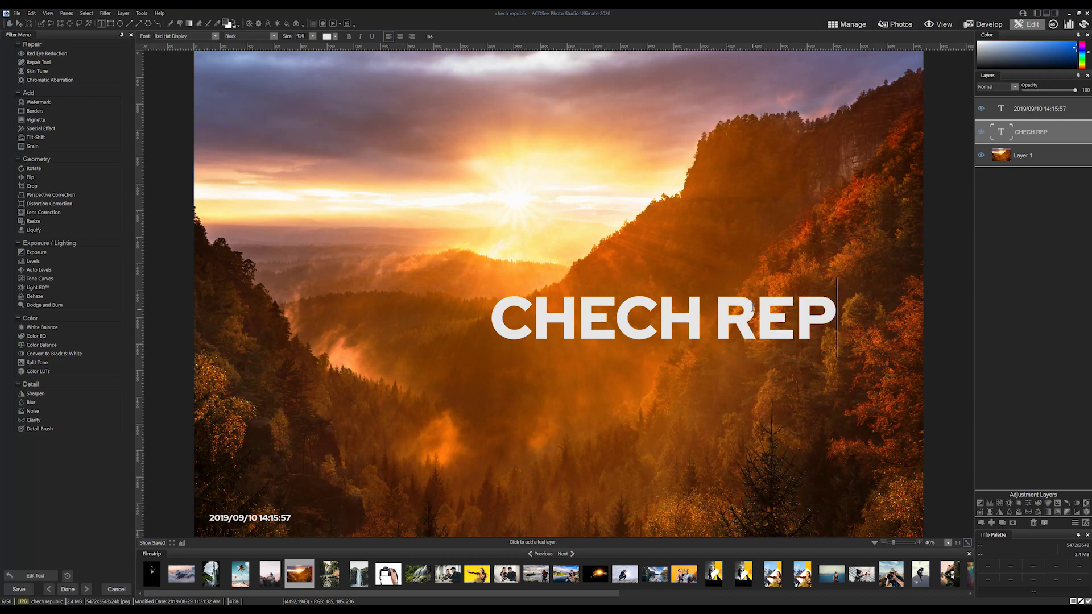
Move the CHECH REPUBLIC title higher and centre it on the photo.
left_click(14, 23)
left_click(19, 24)
left_click_drag(488, 100, 341, 76)
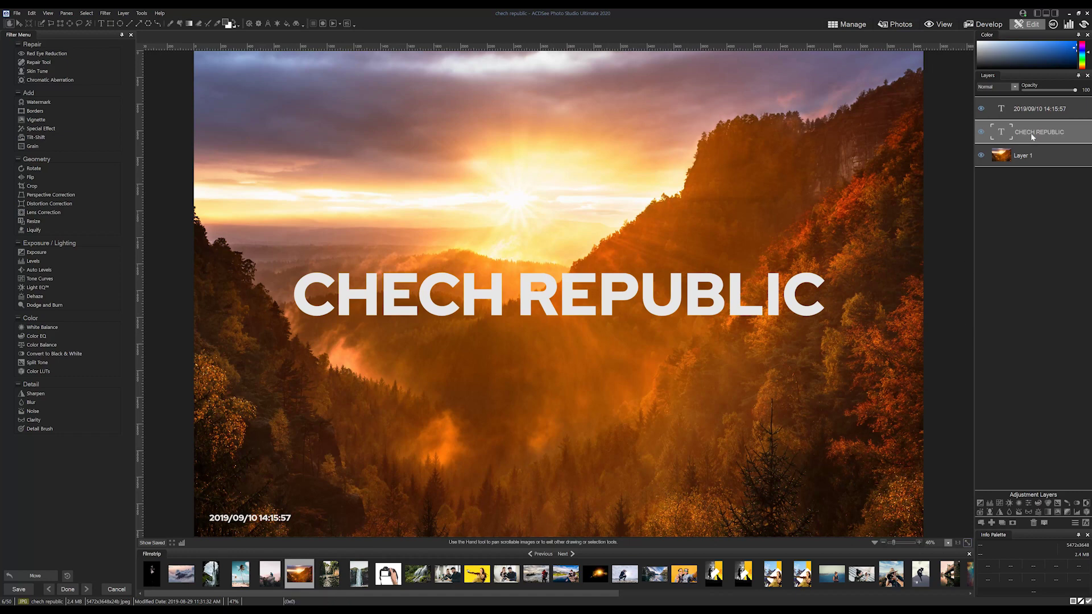
Add a drop shadow to the title with opacity lowered to 19 (blur 15, distance 35, angle 45).
left_click(1005, 88)
left_click(1005, 88)
left_click(1086, 523)
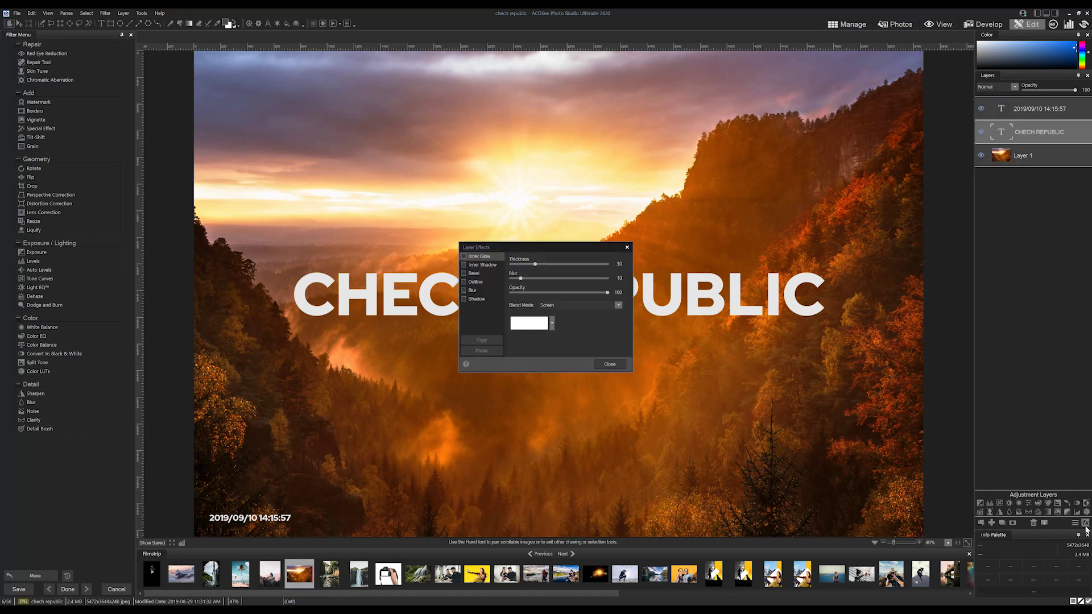
left_click(219, 277)
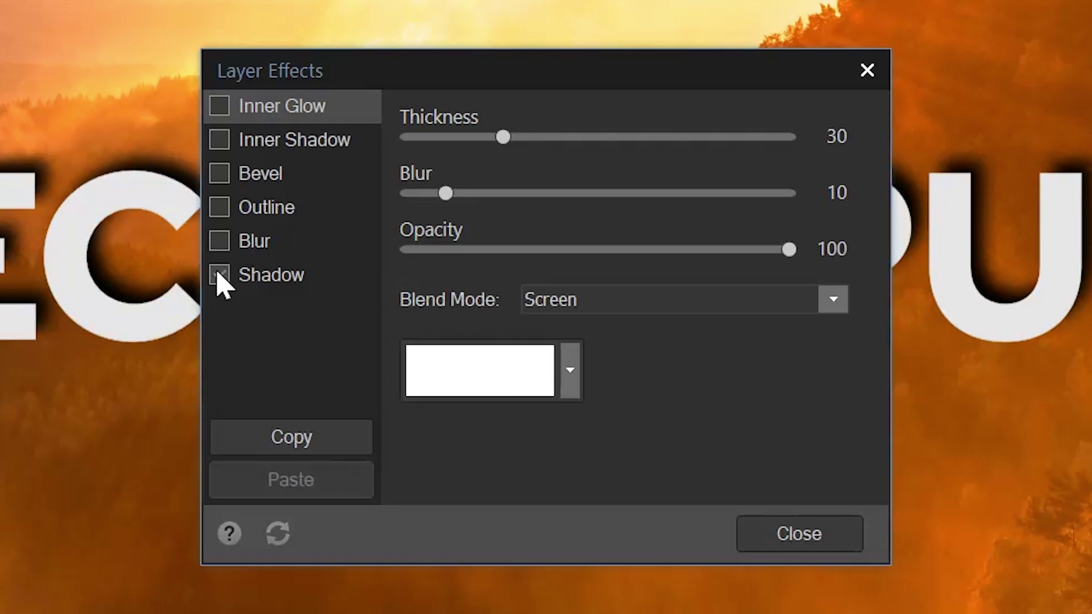
left_click(256, 277)
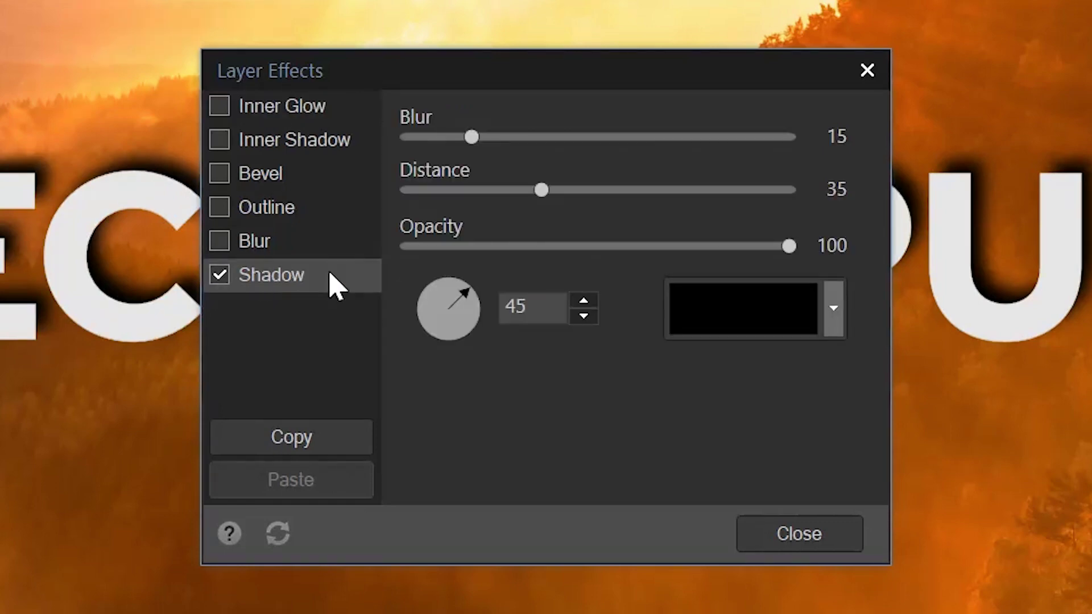
left_click_drag(790, 248, 481, 250)
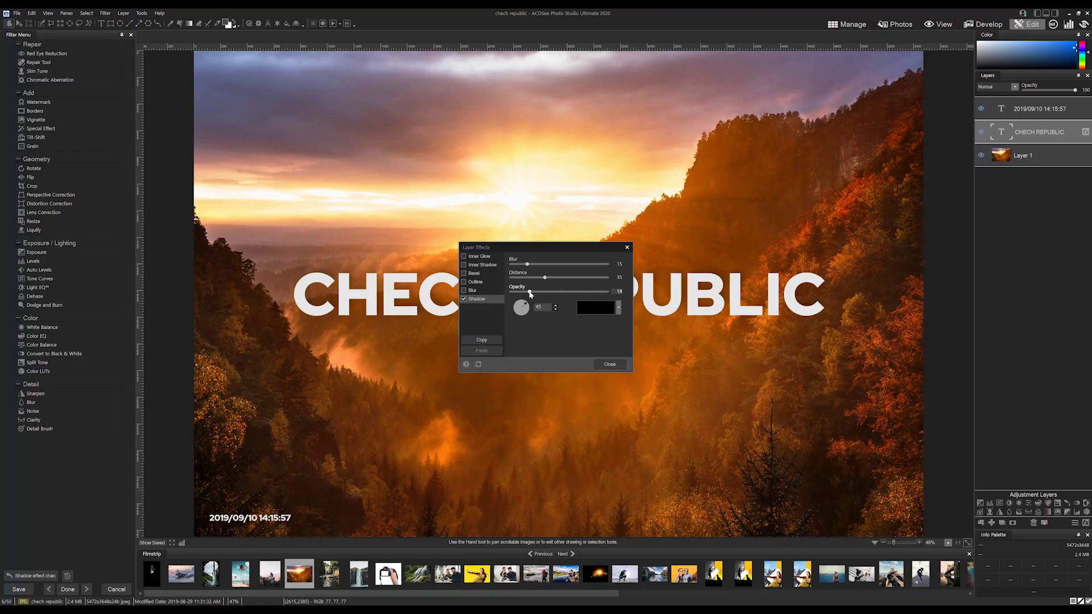
left_click(607, 364)
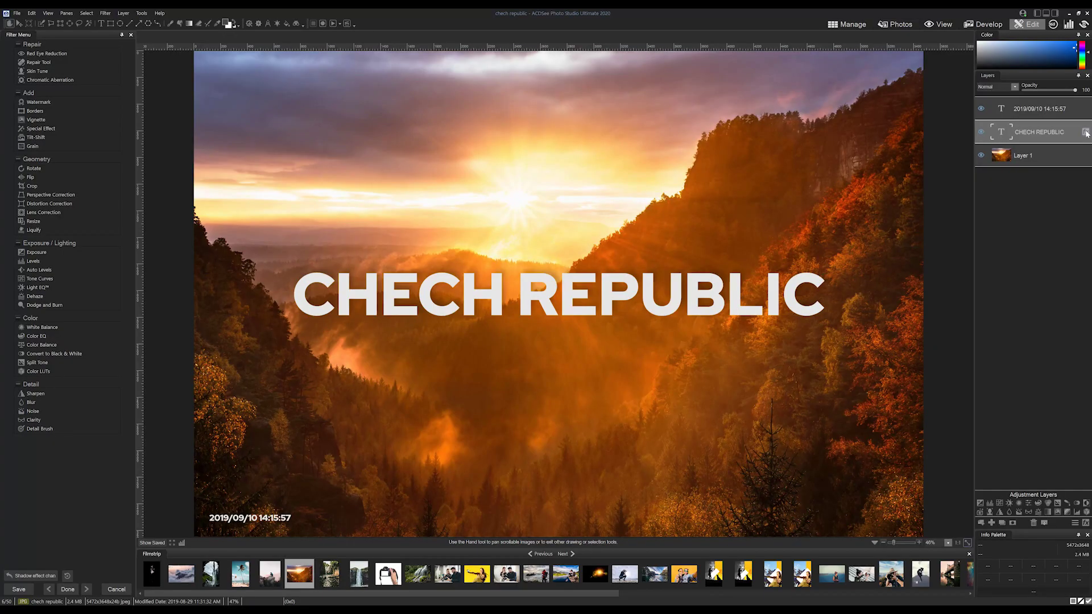
Reopen the title's Layer Effects to verify the shadow, then close them.
left_click(1085, 132)
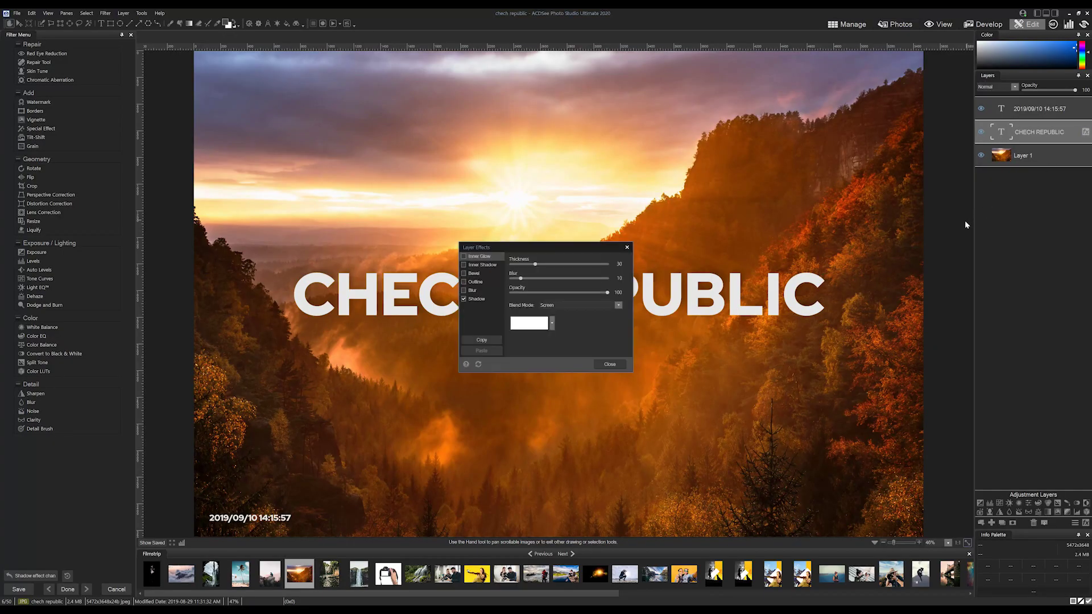
left_click(609, 365)
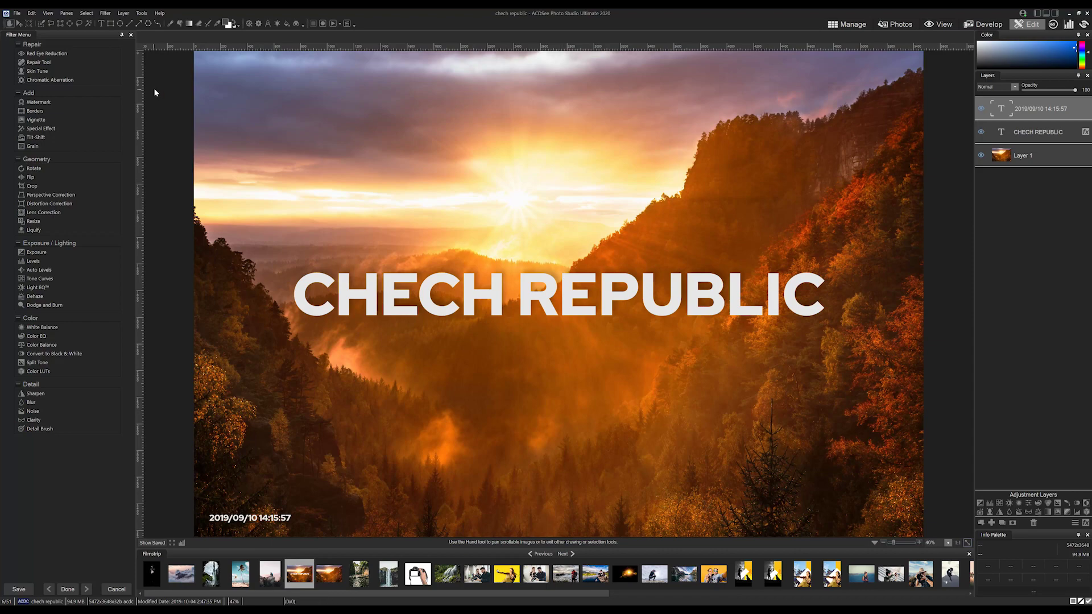
Save a copy as chech republic2.acdc in the My Photos > 2020 folder.
left_click(17, 13)
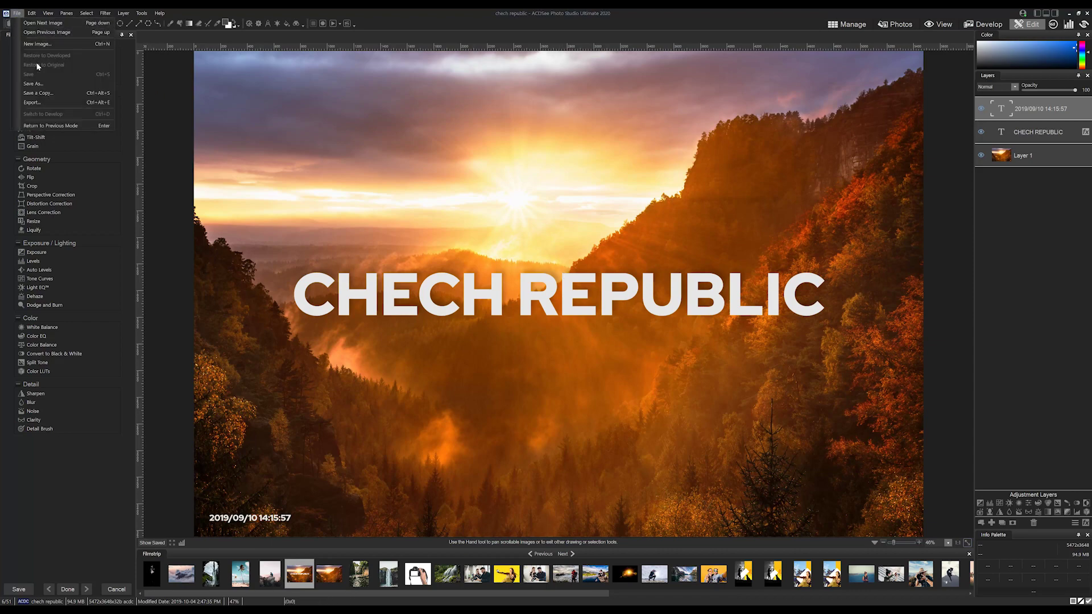
left_click(43, 85)
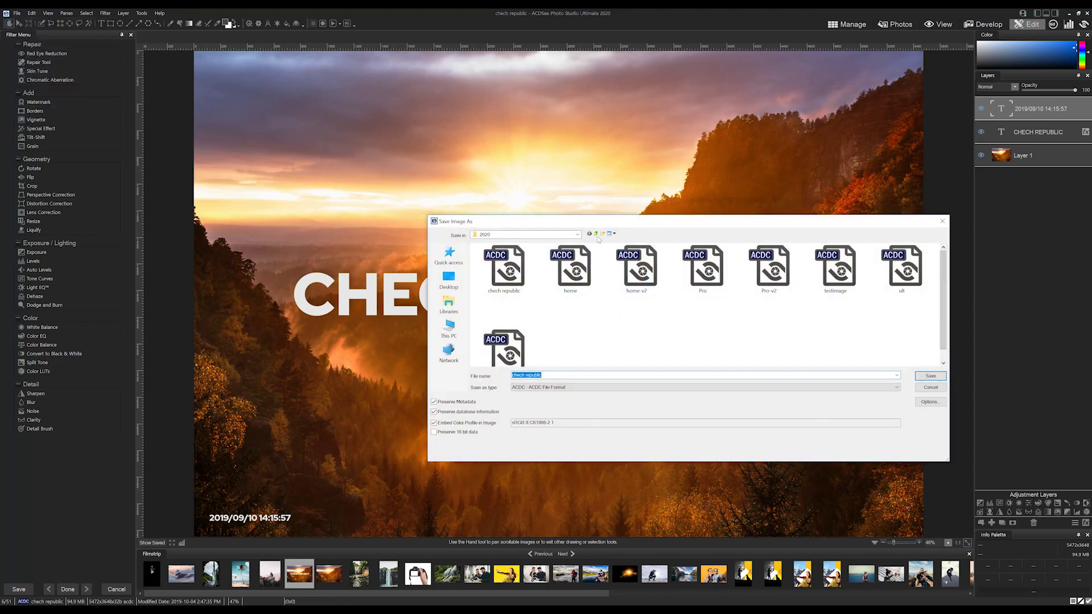
left_click(596, 234)
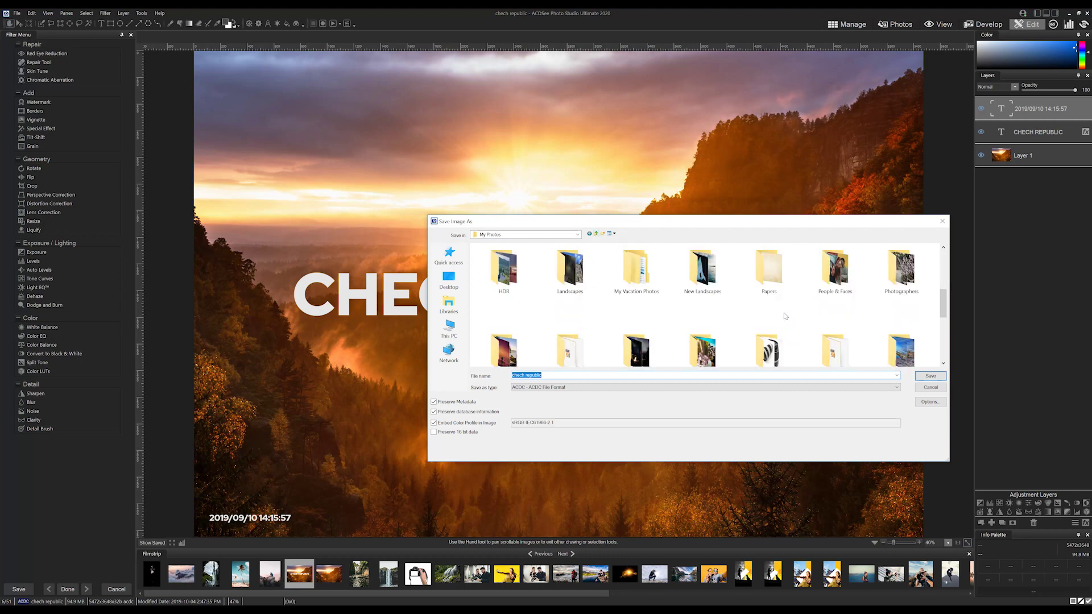
scroll(786, 309, "up", 5)
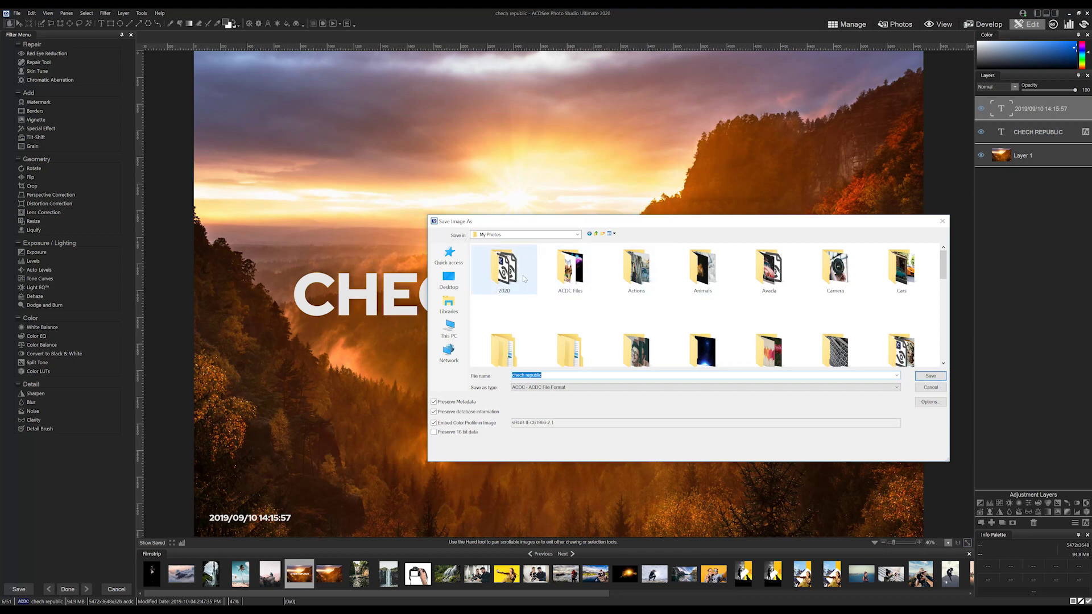
double_click(504, 268)
left_click(541, 375)
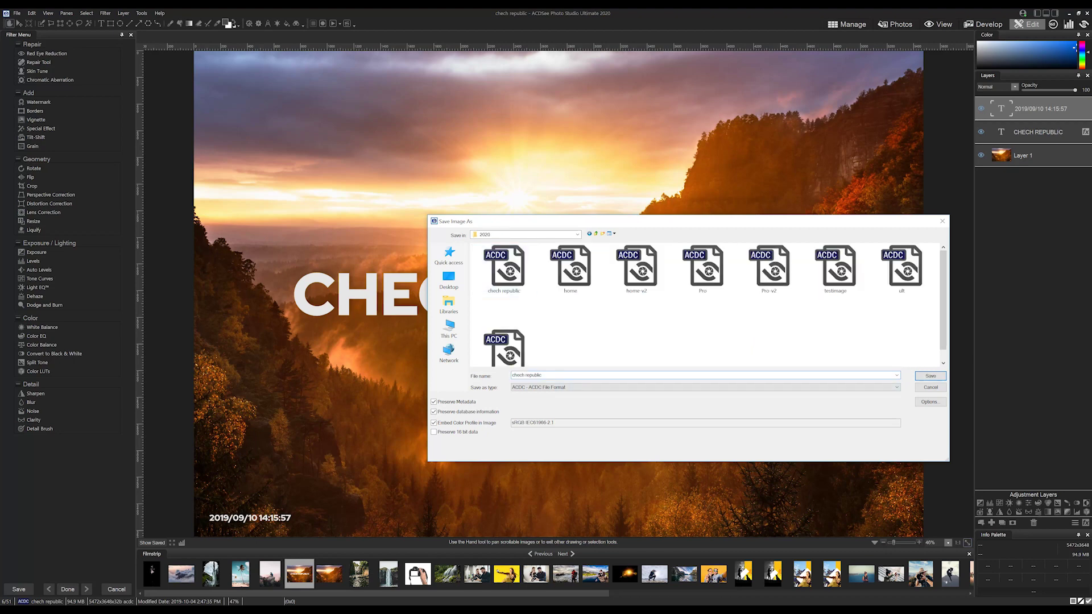
type("2")
left_click(930, 376)
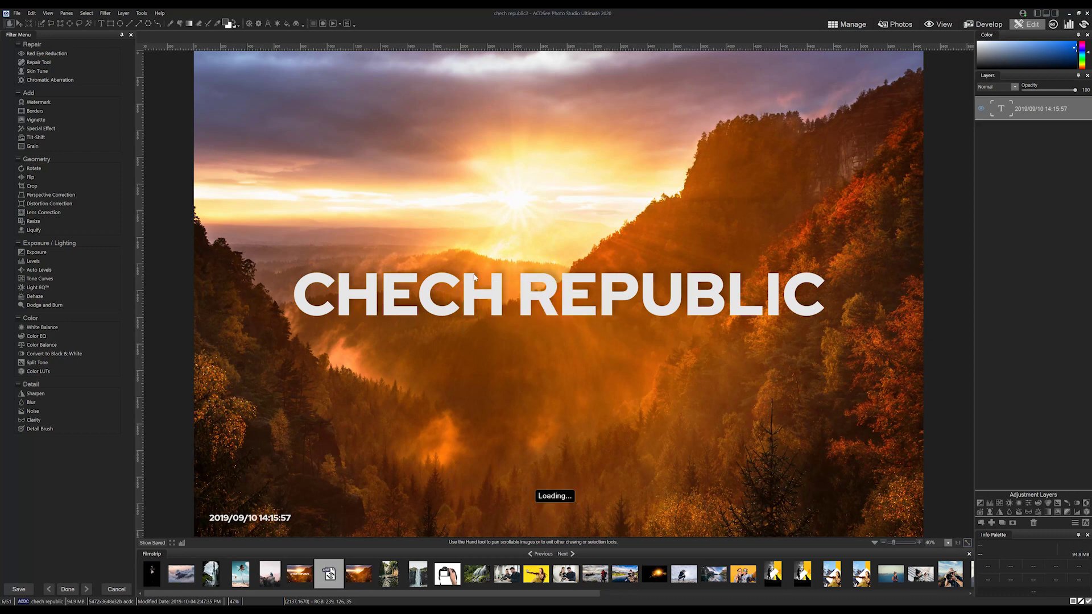
left_click(845, 26)
Open photo DSC07640 from the My Photos > Water folder in the editor.
left_click(122, 48)
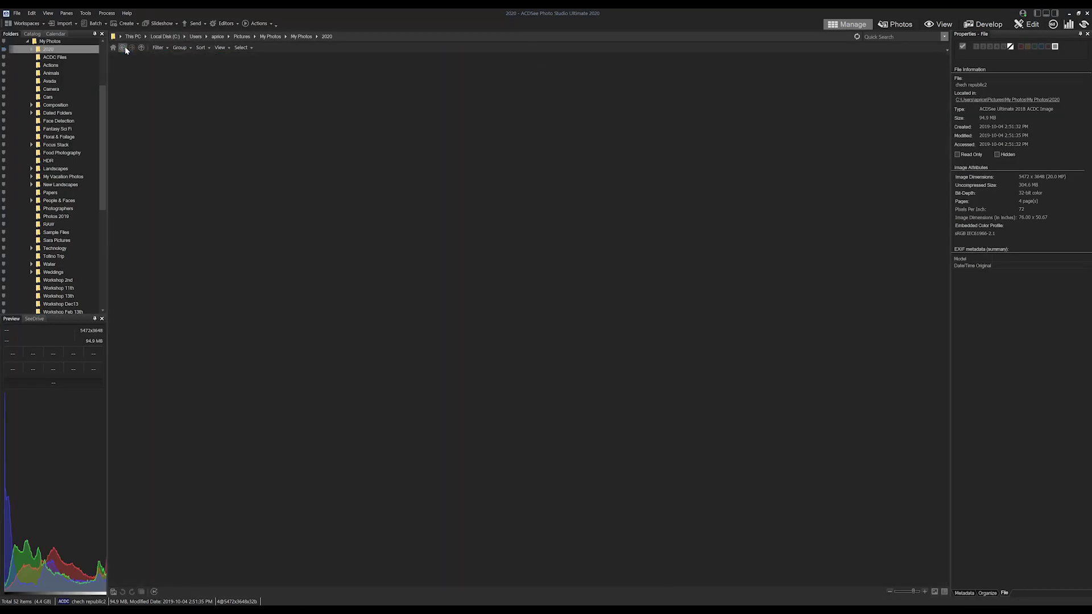
scroll(603, 286, "down", 5)
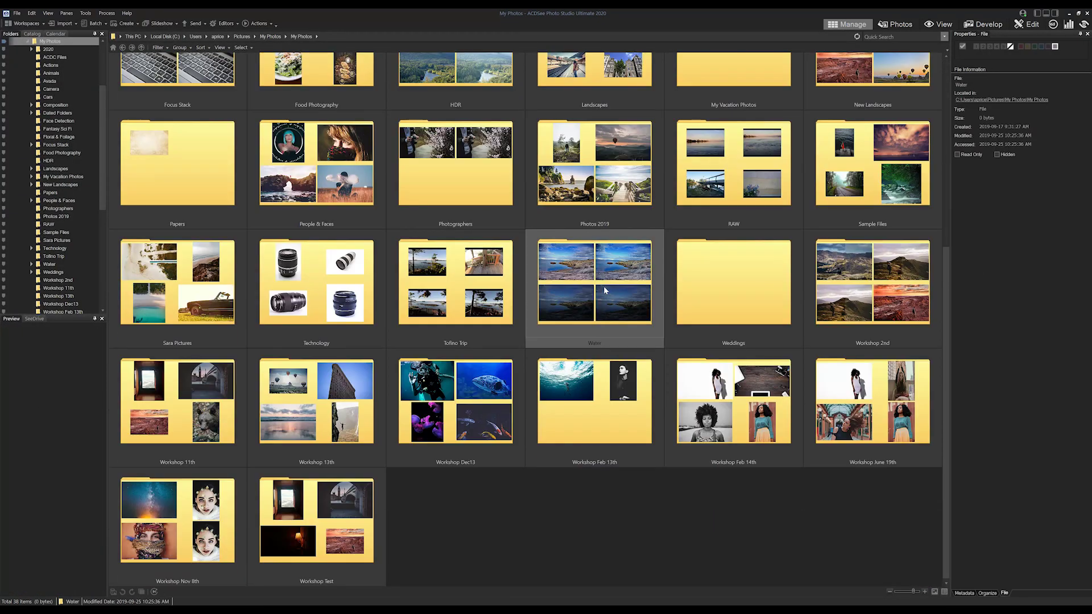
double_click(603, 285)
left_click(581, 286)
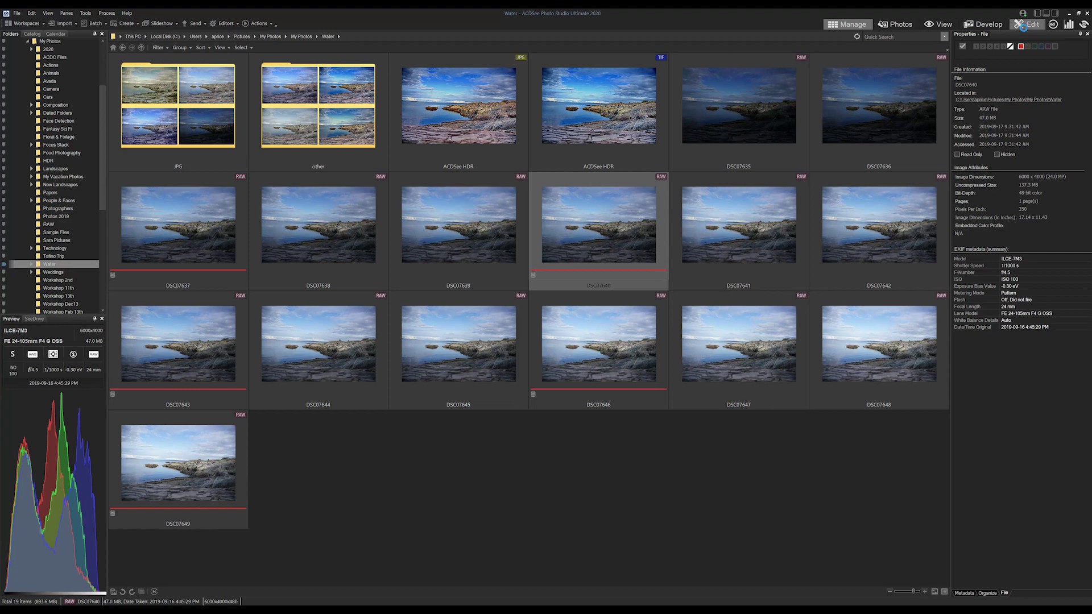
left_click(1022, 26)
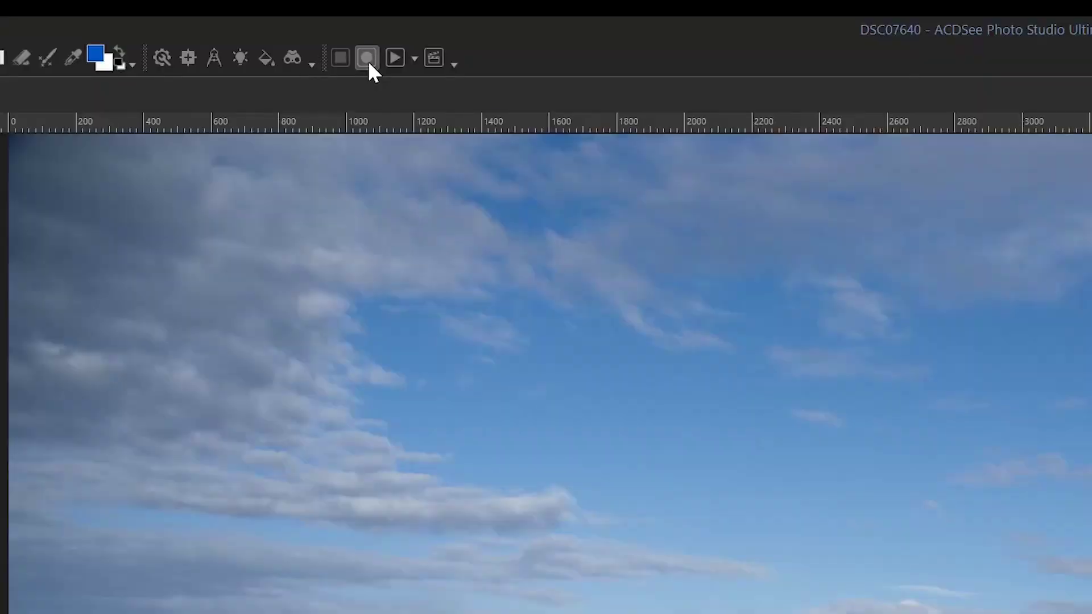
Start recording an action and add a bottom-left text layer showing the person's name.
left_click(369, 60)
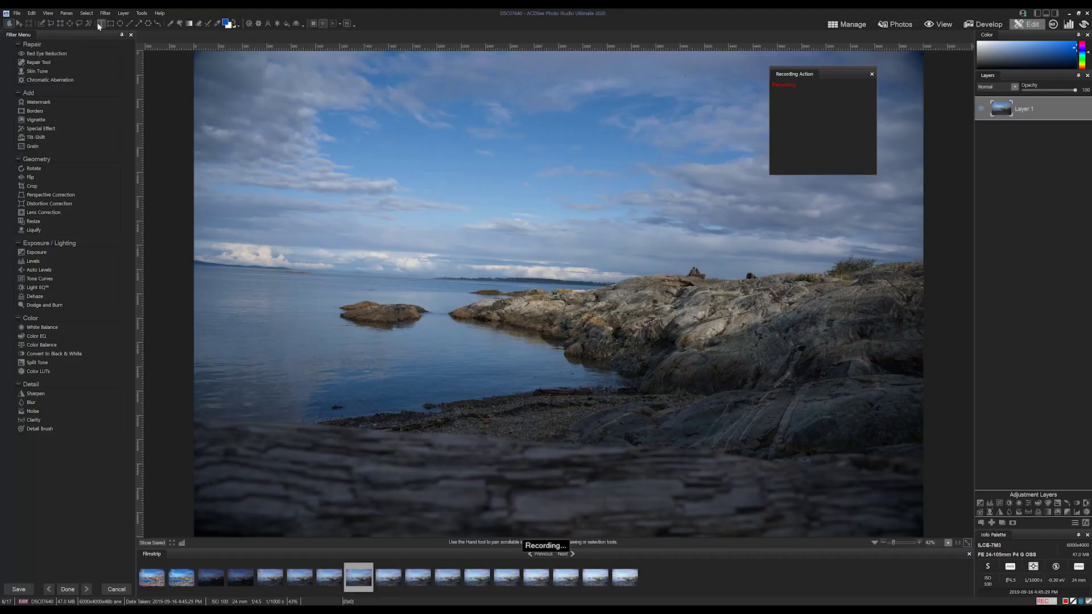
left_click(99, 24)
left_click(221, 515)
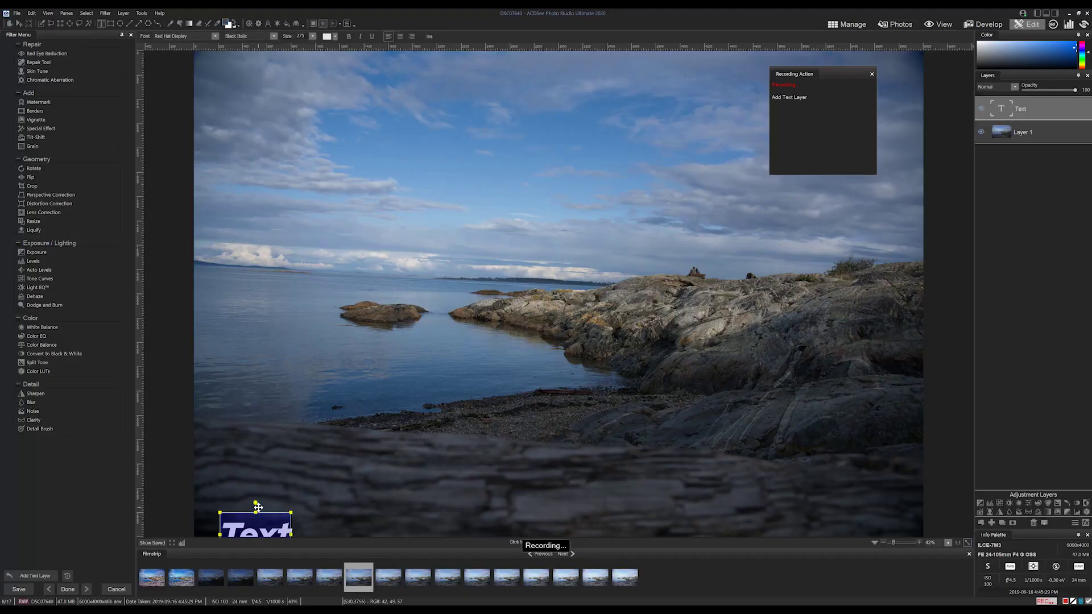
double_click(259, 520)
key("BackSpace")
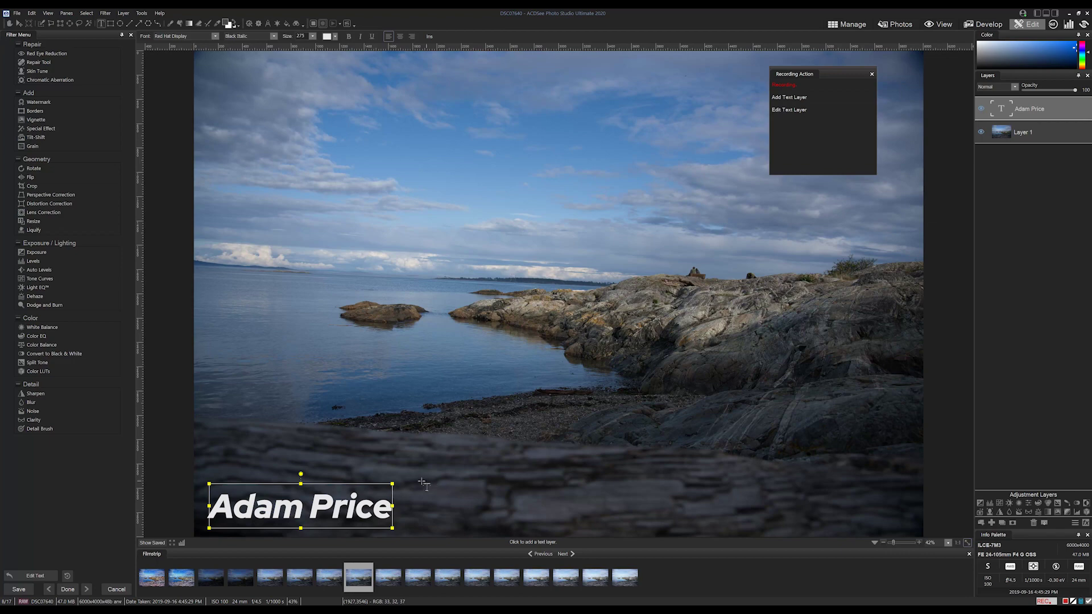
Shrink the name text to about half size, set Black style, and use Overlay blending.
left_click_drag(393, 482, 301, 504)
key("ctrl+a")
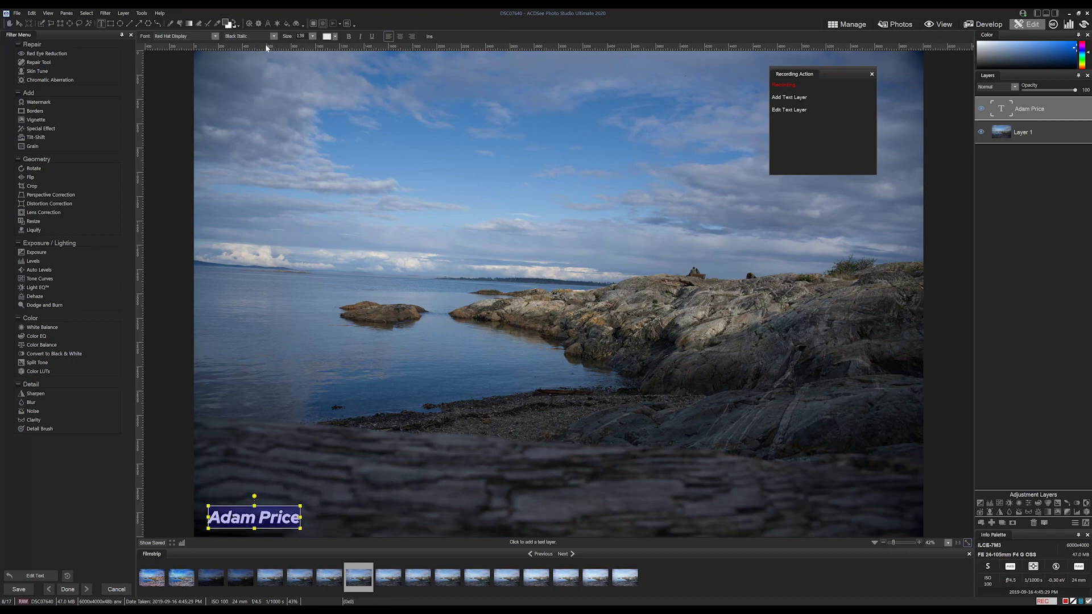
left_click(274, 36)
left_click(230, 78)
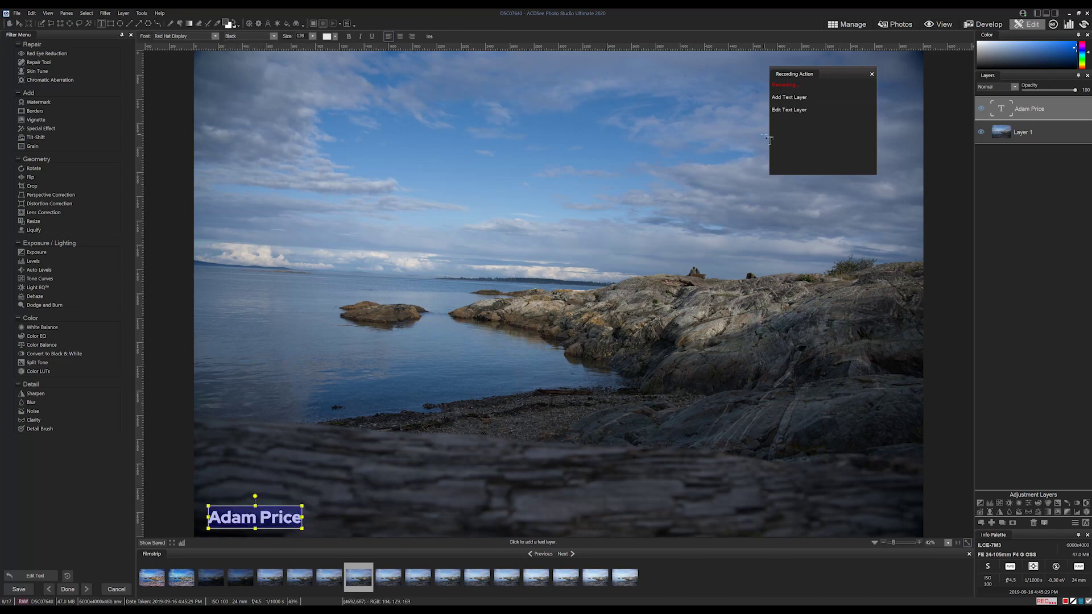
left_click(1013, 85)
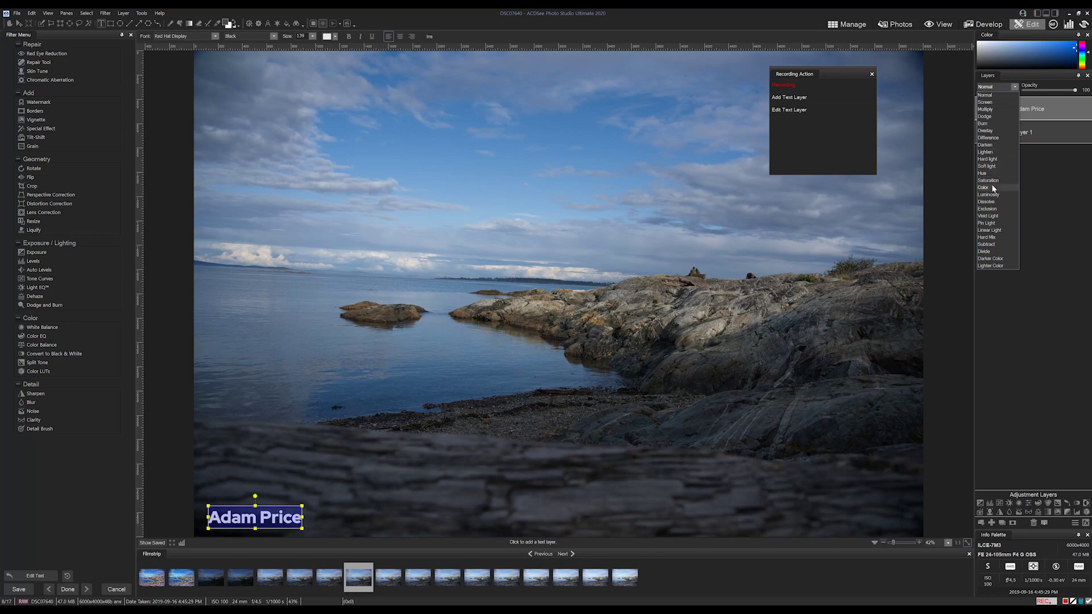
left_click(990, 130)
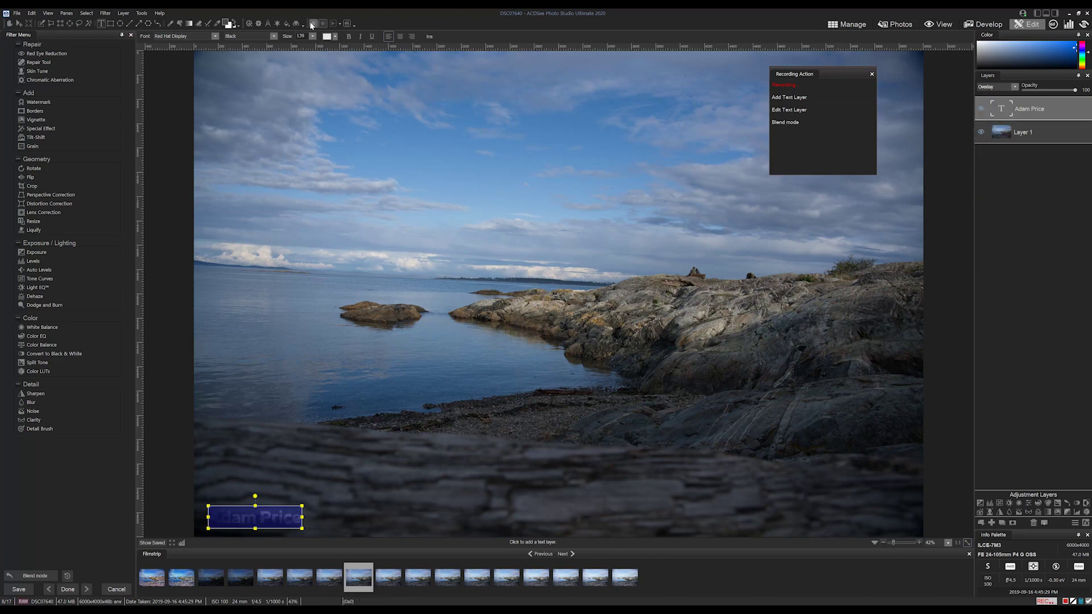
Stop recording and save the action as 'My Watermark' in a new 'Added Text' category.
left_click(314, 24)
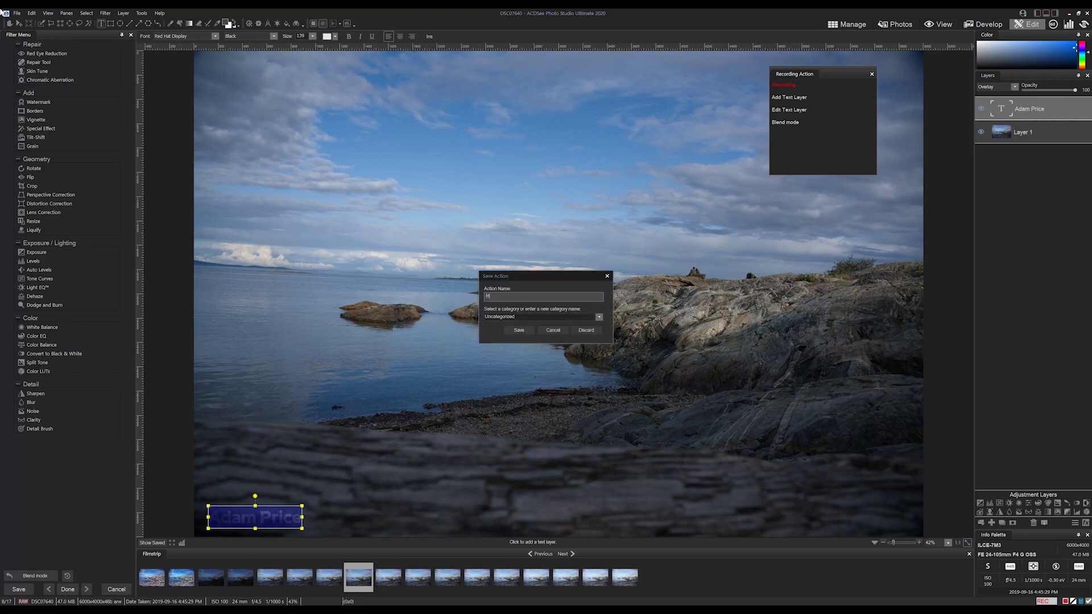
type("My Watermark")
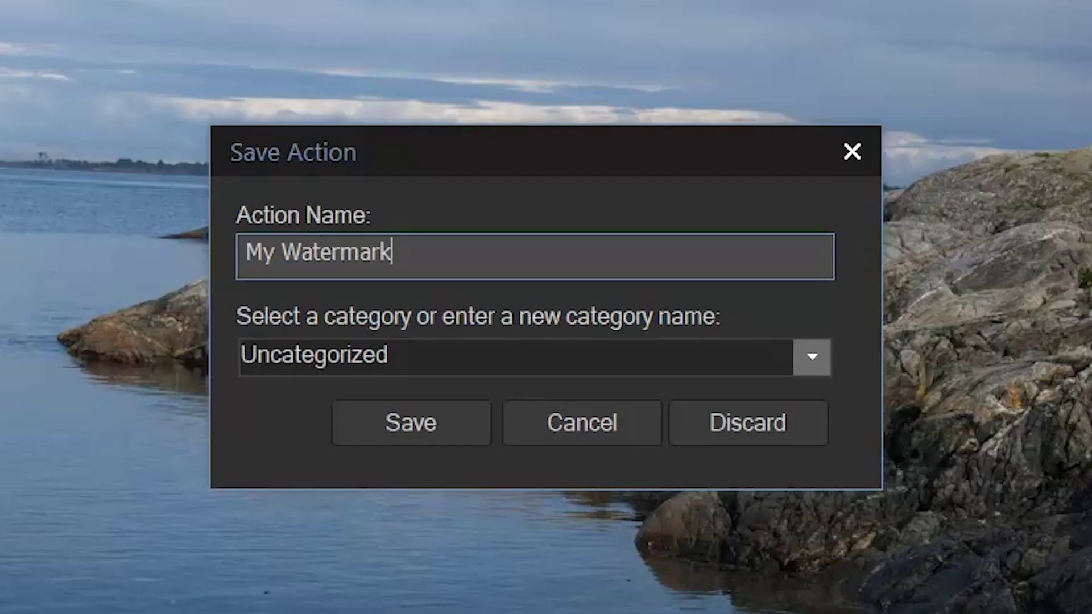
key("Tab")
type("Added Text")
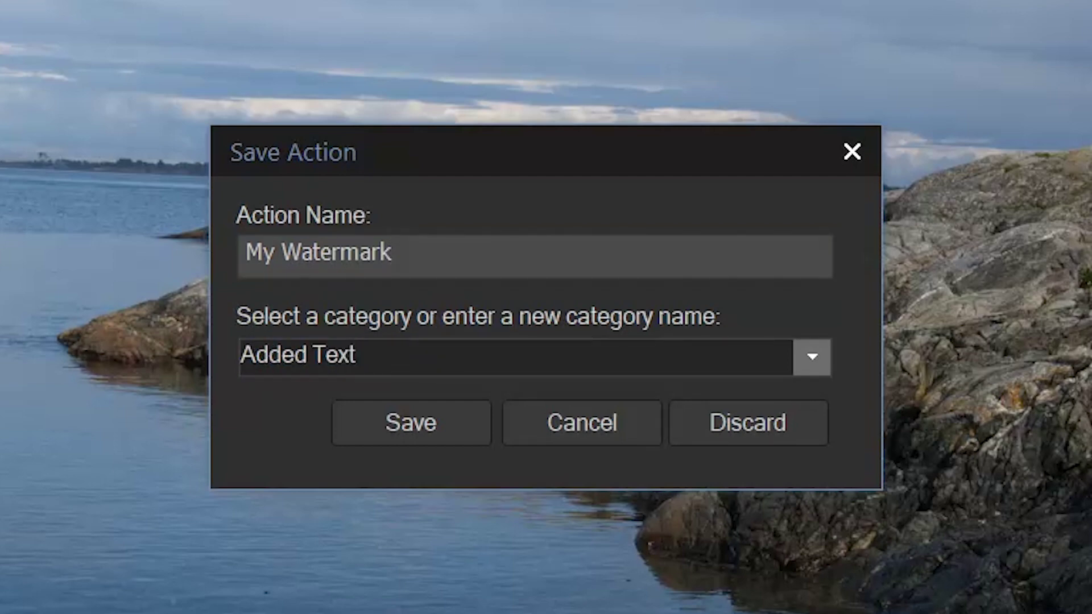
key("Return")
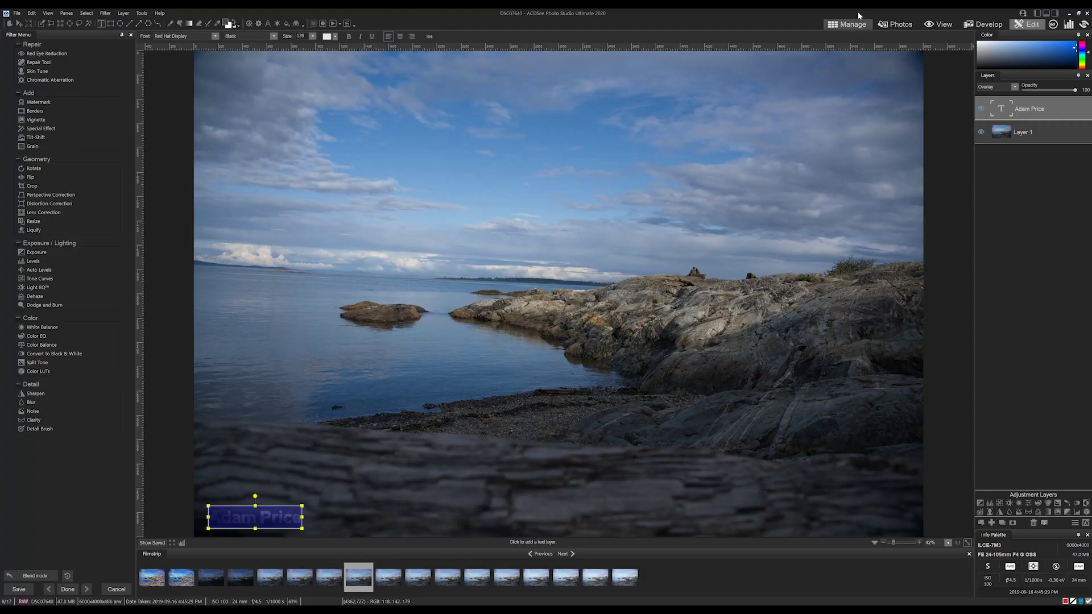
Select DSC07638 through DSC07641 and run Actions > Added Text2 > My Watermark 2 on them.
left_click(867, 27)
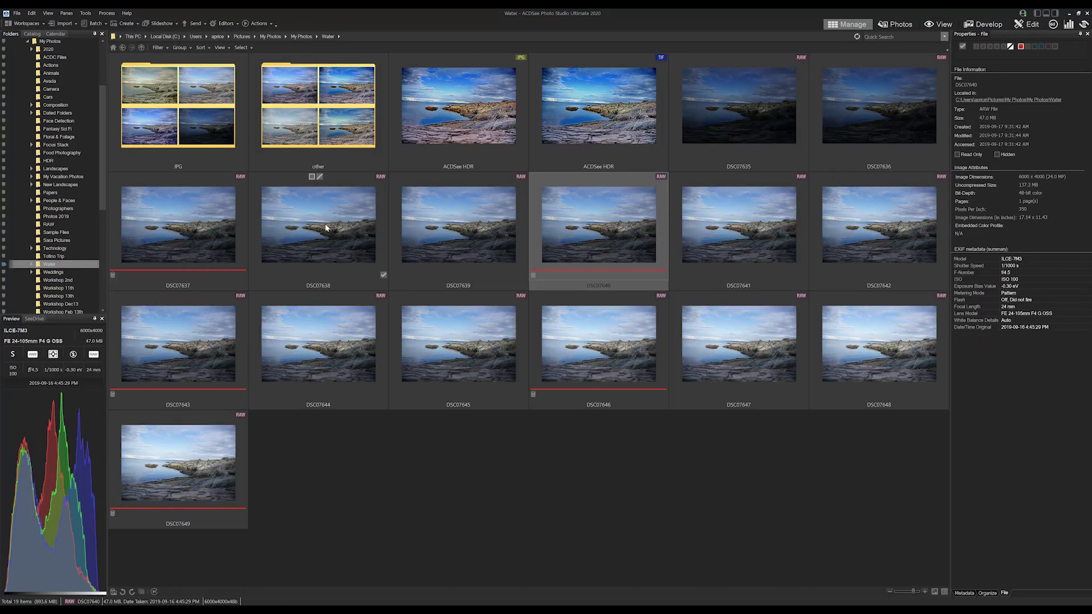
left_click(318, 227)
left_click(754, 239, "shift")
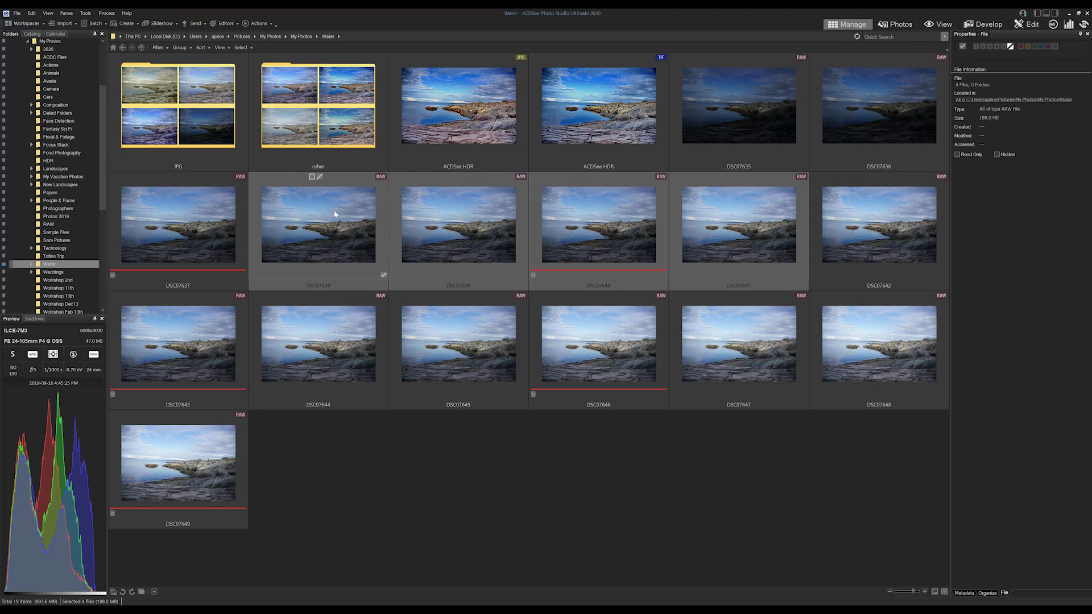
left_click(252, 25)
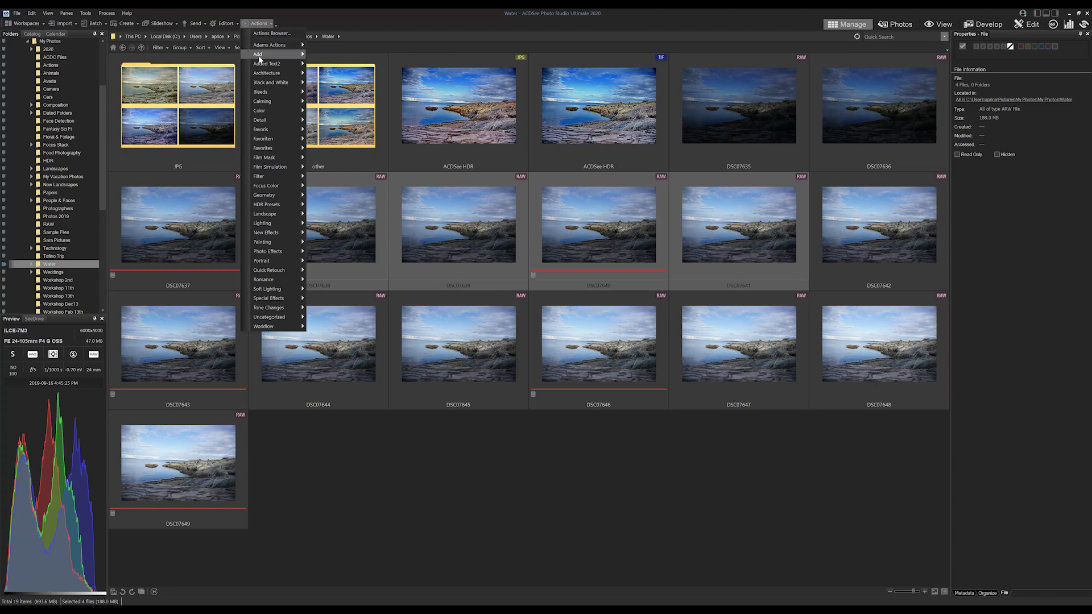
mouse_move(263, 66)
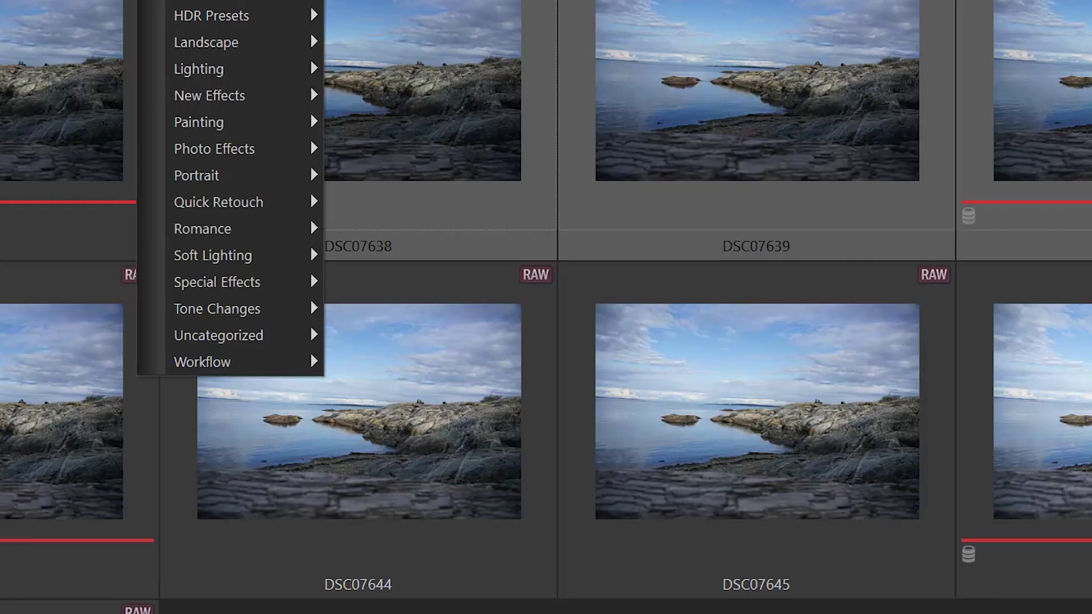
left_click(310, 84)
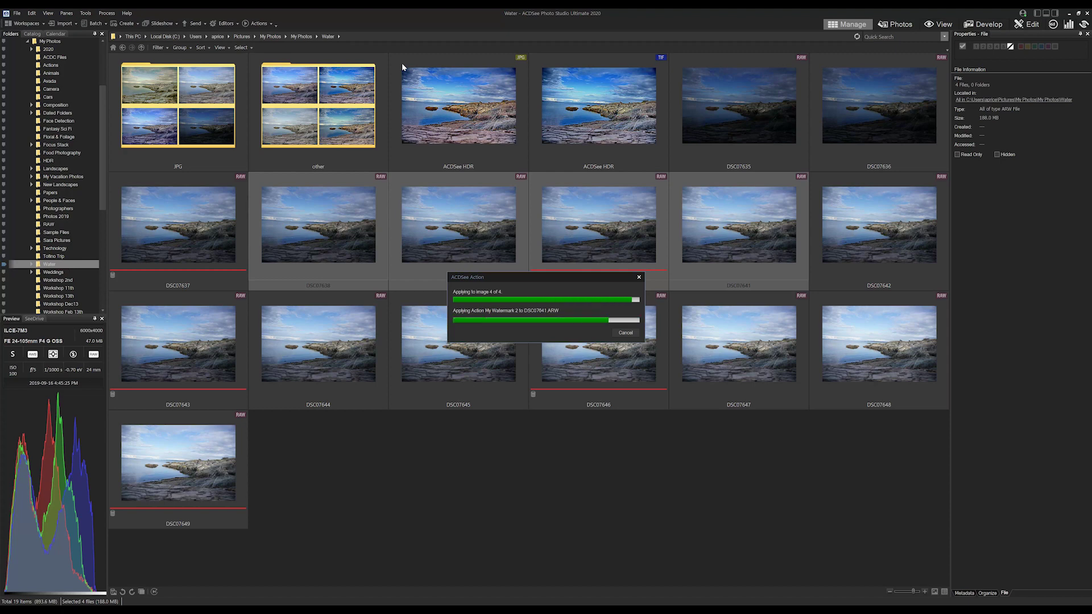
View the watermarked JPG copies full-size, stepping from DSC07638 through DSC07641.
left_click(298, 470)
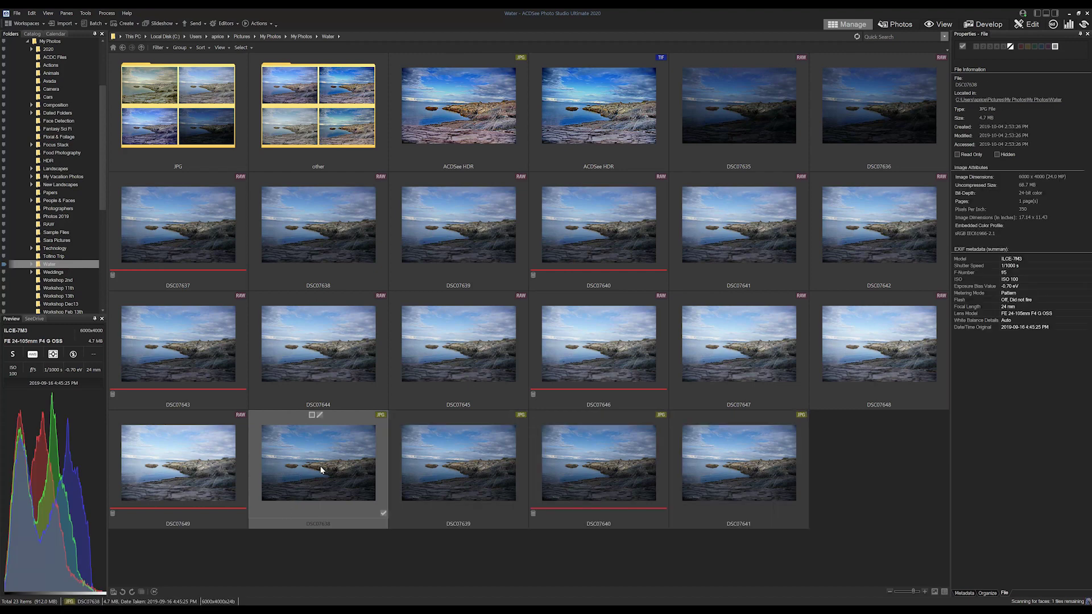
left_click(942, 25)
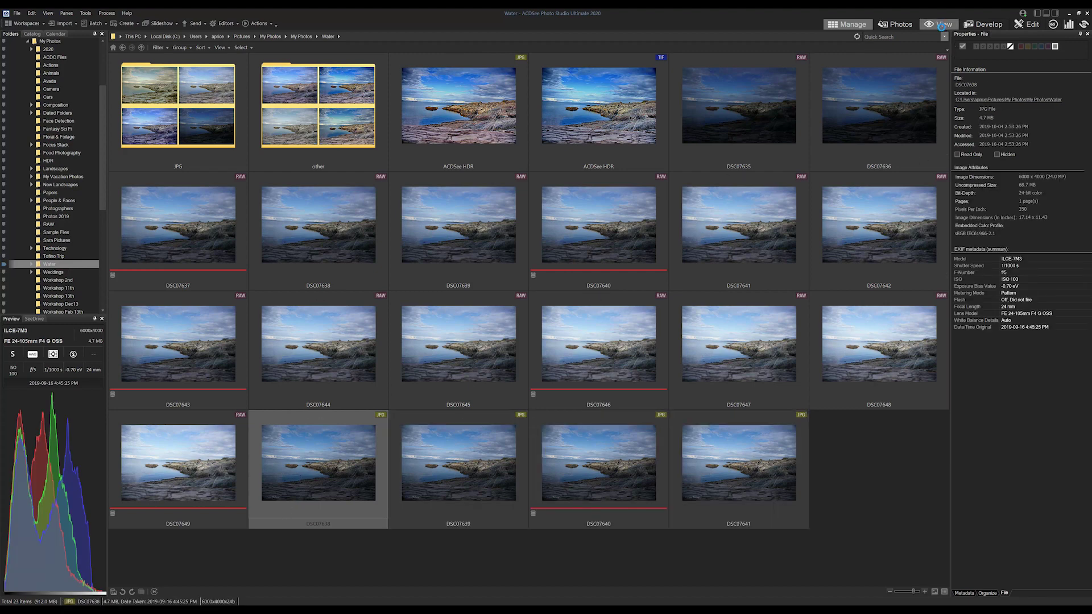
key("Right")
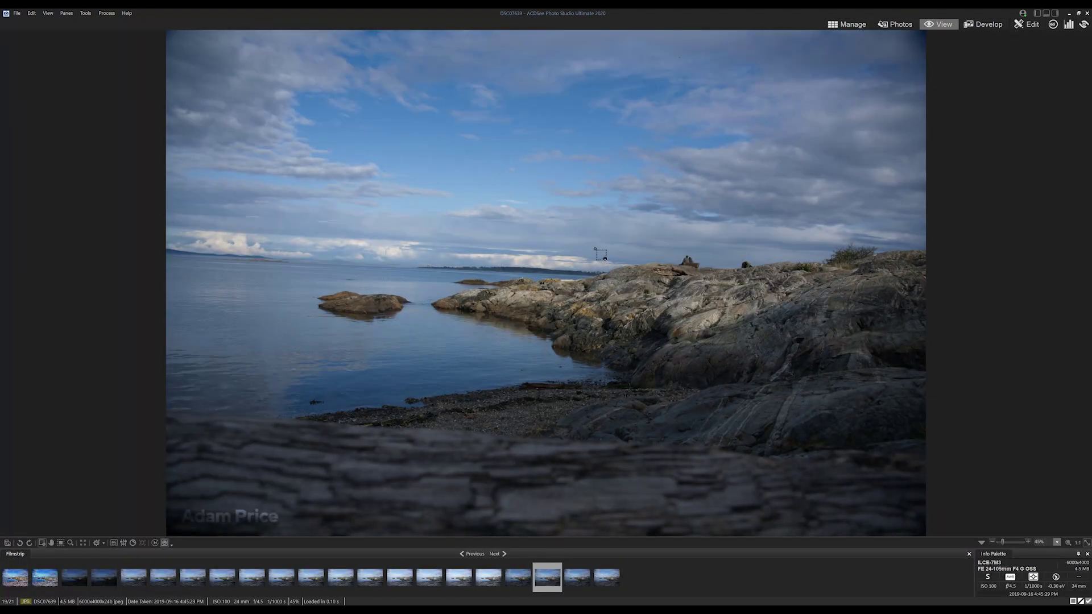
key("Right")
key("Right")
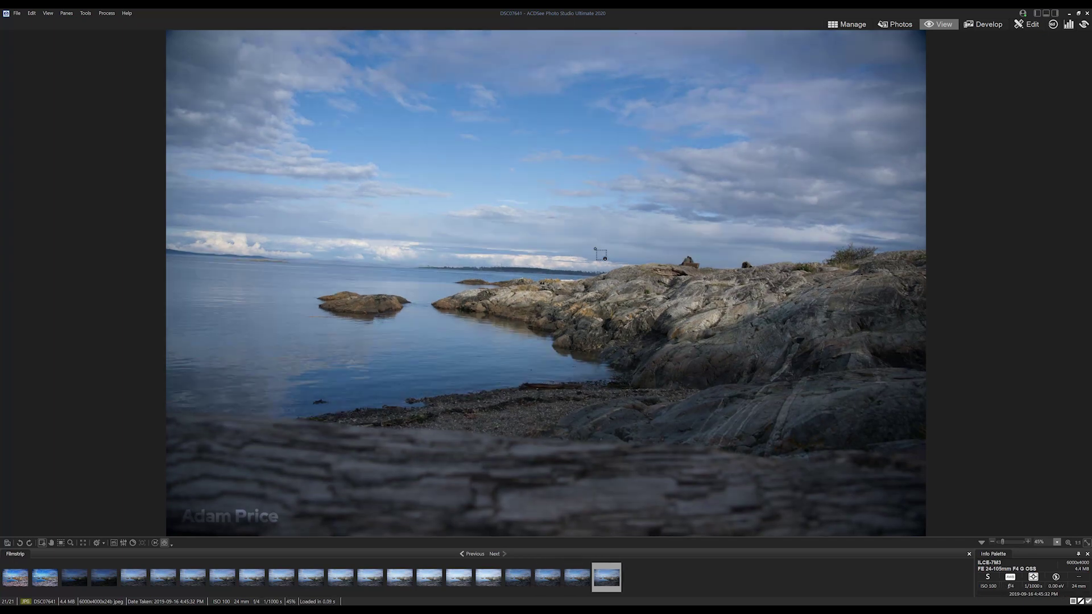
Return to Manage mode on the Water folder and deselect all photos.
left_click(846, 22)
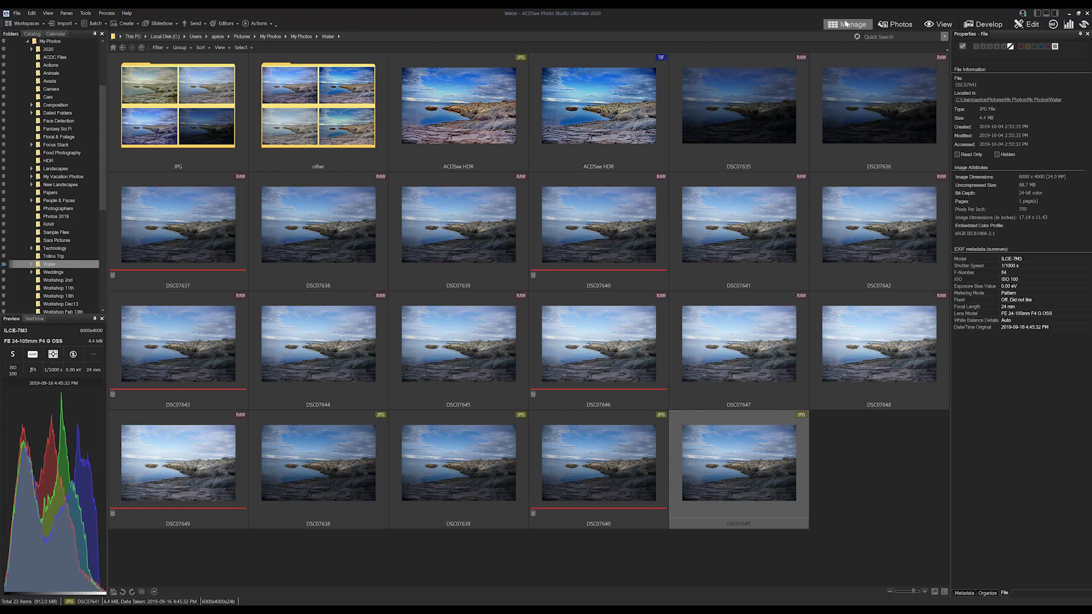
left_click(876, 446)
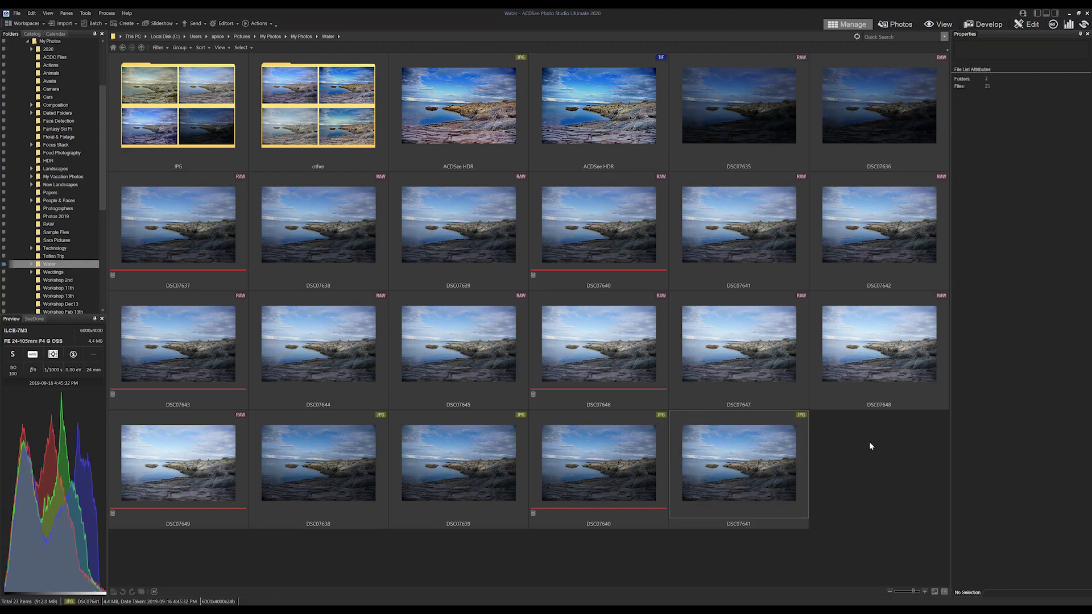